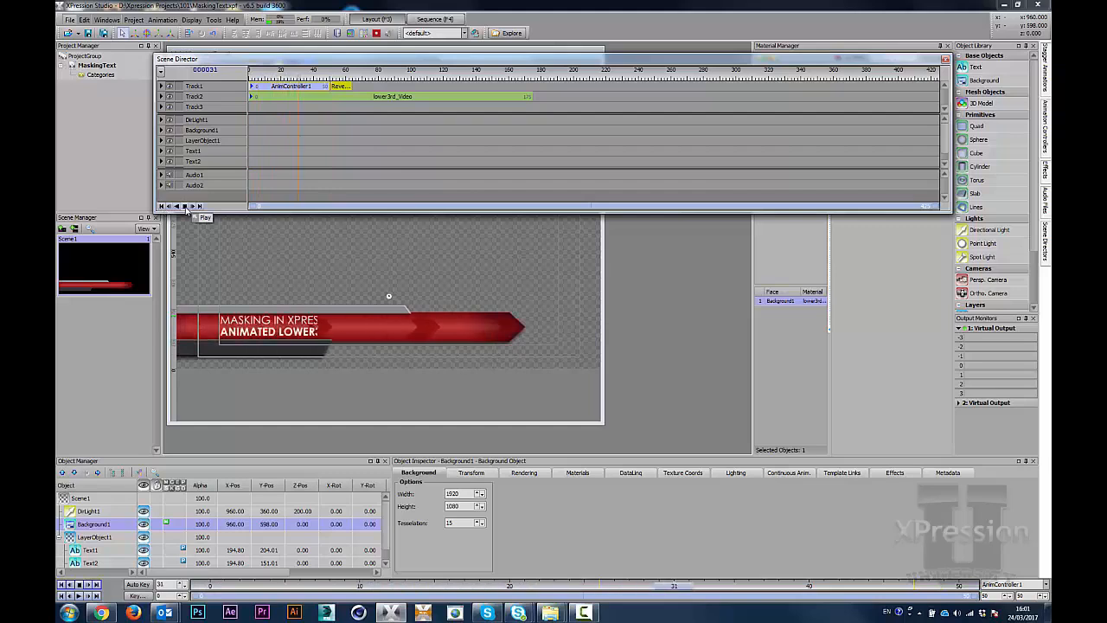
Step: Play through the finished lower-third scene's animation in the Scene Director and close it
{"action": "left_click", "coordinate": [178, 207]}
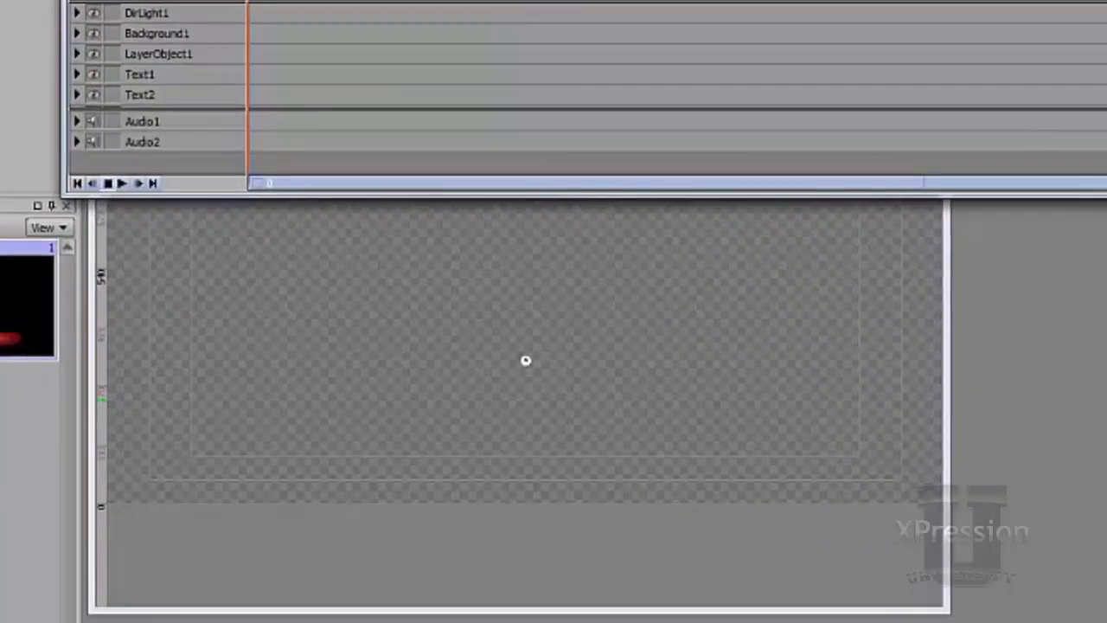
{"action": "key", "text": "space"}
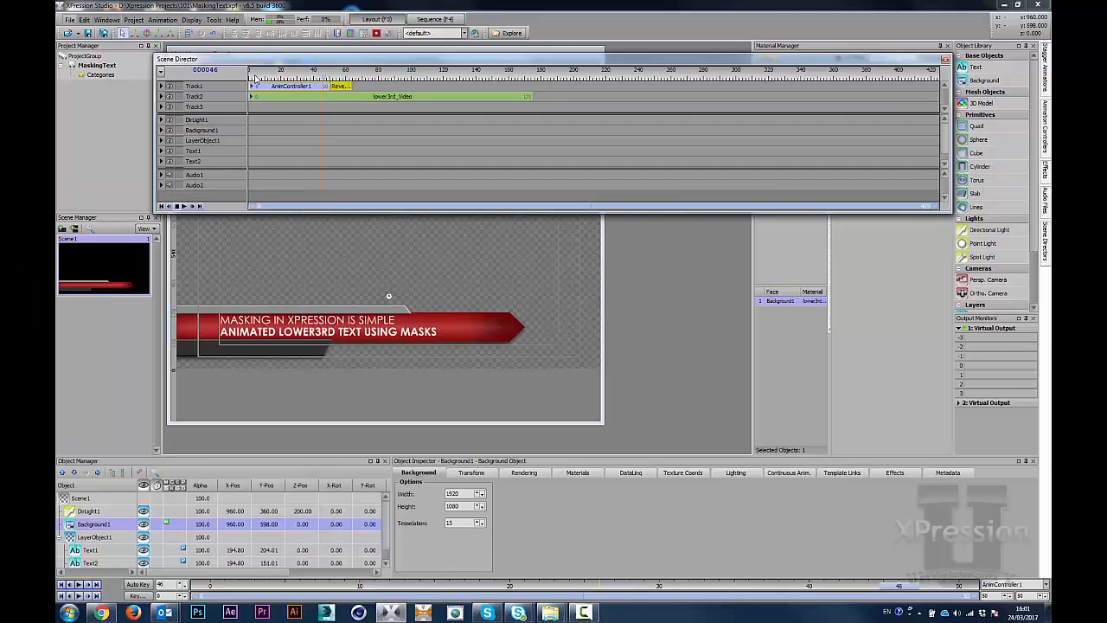
{"action": "left_click", "coordinate": [945, 59]}
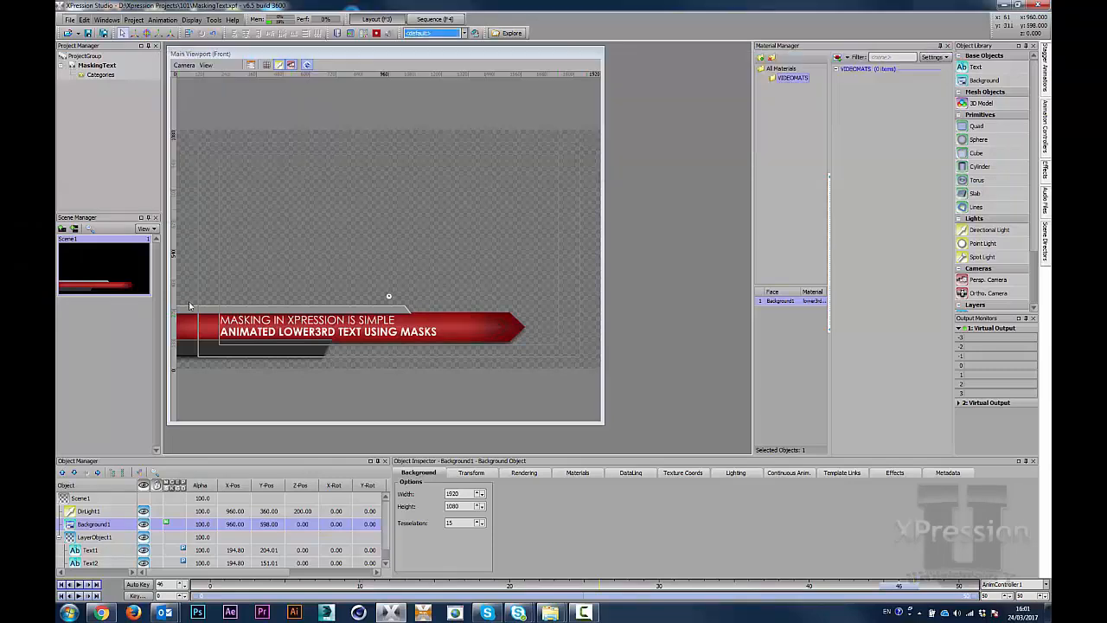
Step: Create a new scene and add a Background object to it
{"action": "left_click", "coordinate": [62, 230]}
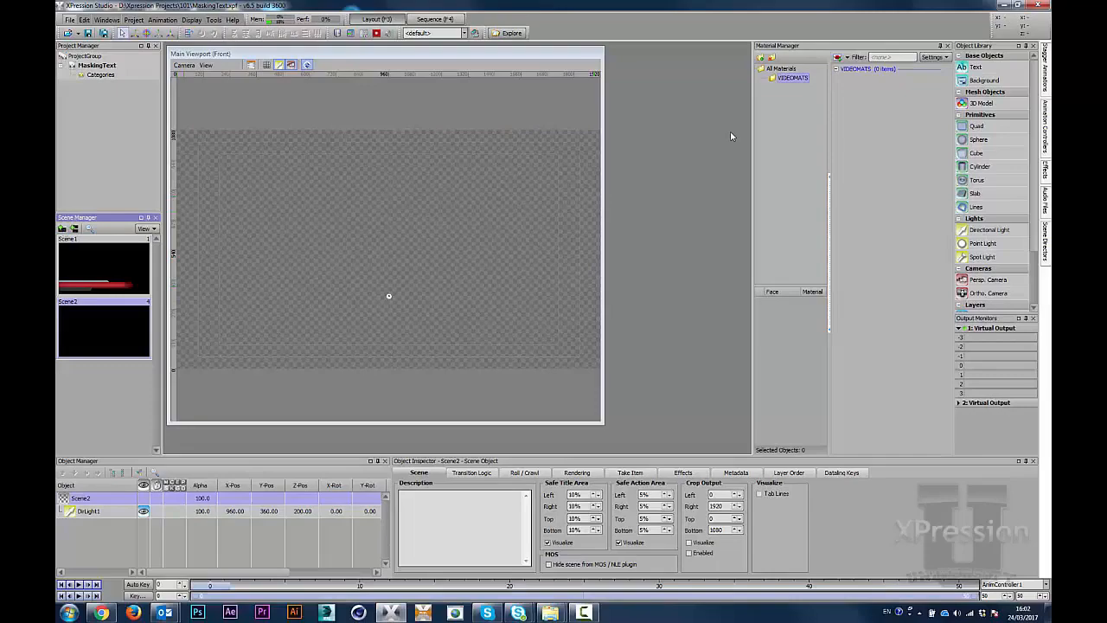
{"action": "double_click", "coordinate": [983, 80]}
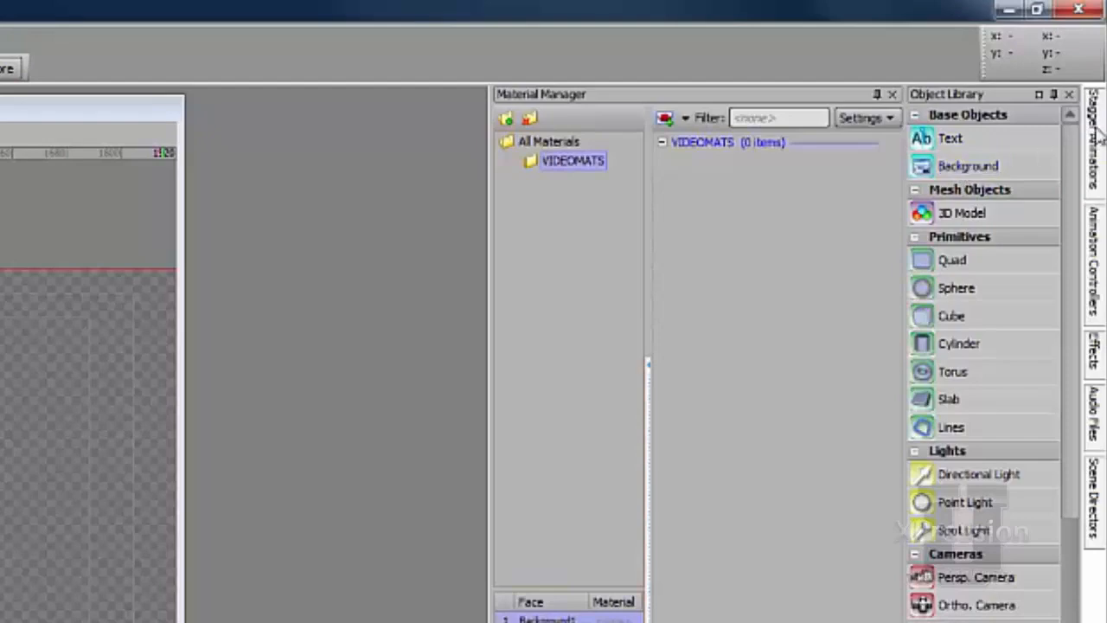
Step: Create a video material from lower3rd.avi in the VIDEOMATS folder and assign it to the Background object's face
{"action": "right_click", "coordinate": [784, 212]}
{"action": "mouse_move", "coordinate": [822, 252]}
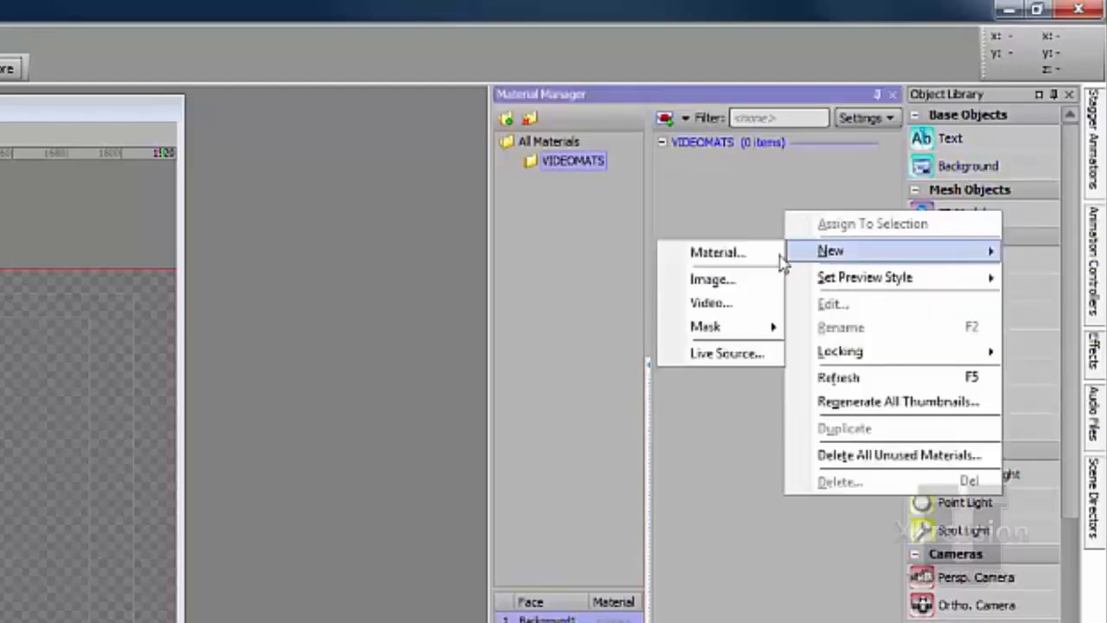
{"action": "left_click", "coordinate": [800, 301]}
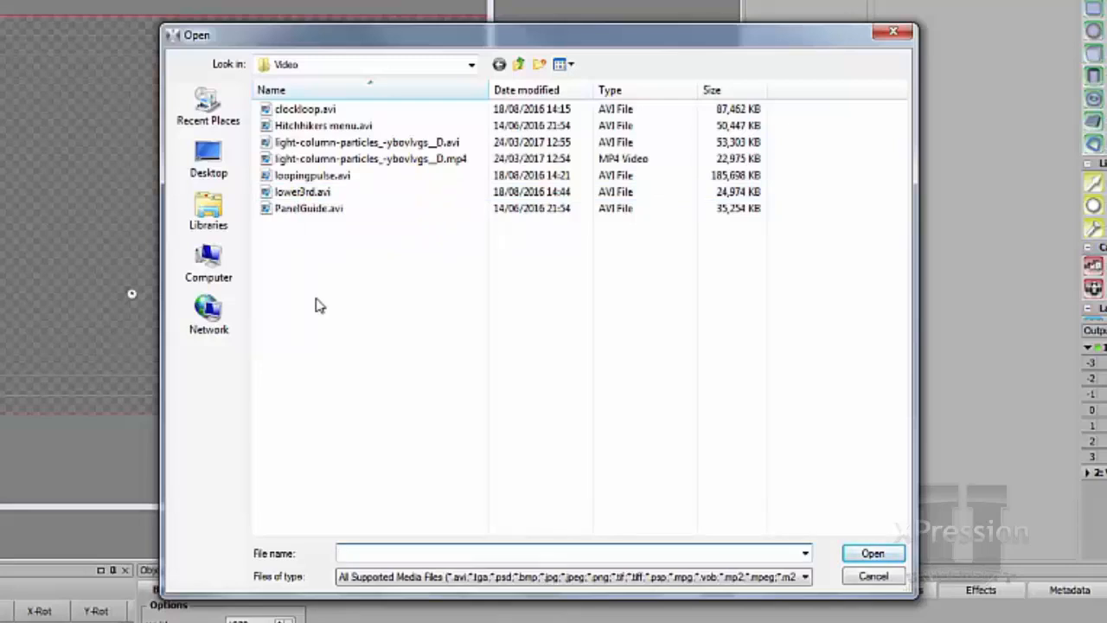
{"action": "left_click", "coordinate": [298, 192]}
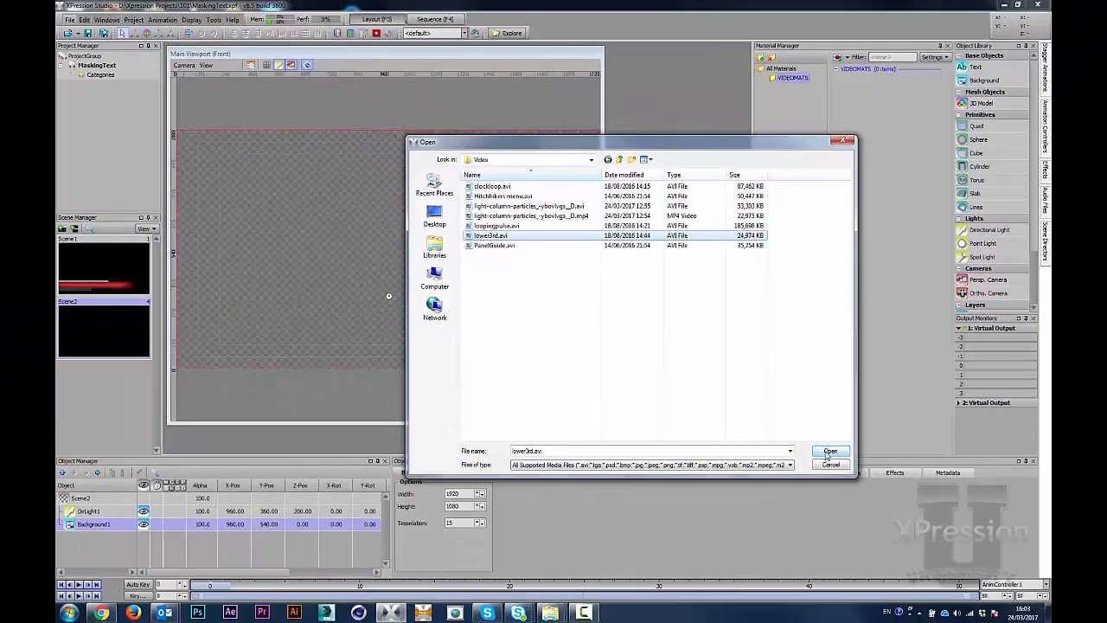
{"action": "left_click", "coordinate": [845, 486]}
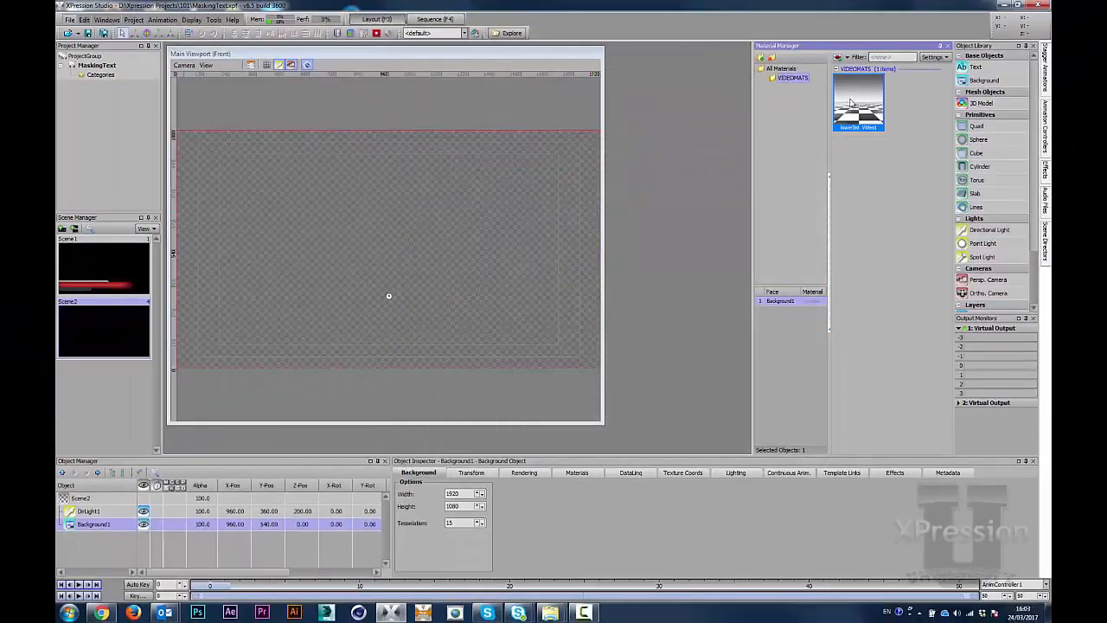
{"action": "left_click_drag", "start_coordinate": [852, 102], "coordinate": [808, 306]}
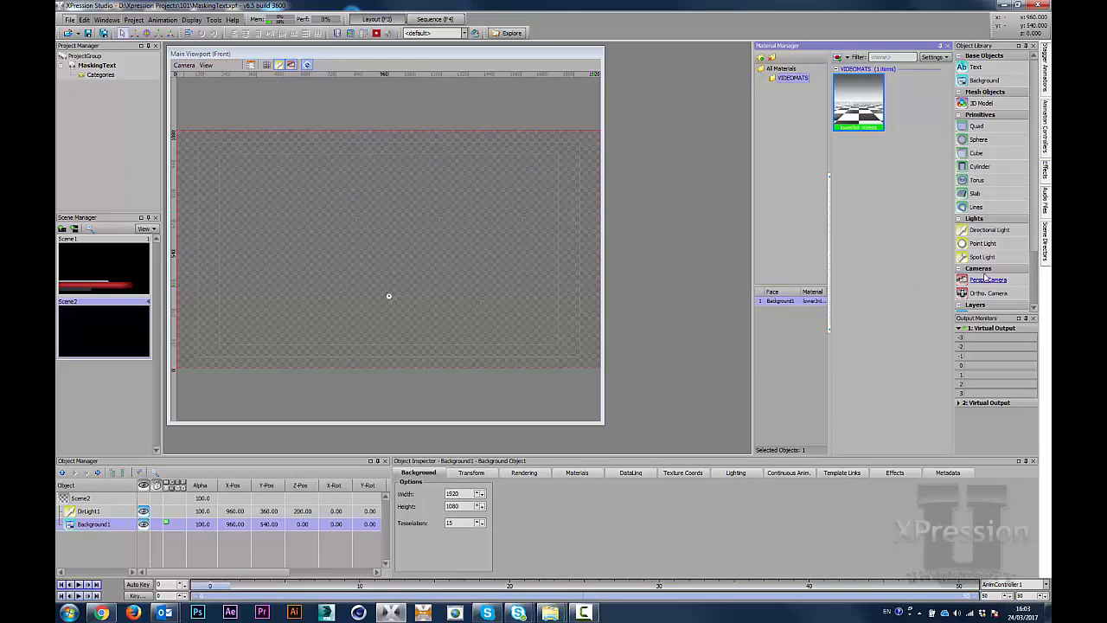
Step: Open SceneDirector1 for the new scene and place the lower-third video material on Track2 from frame 0
{"action": "mouse_move", "coordinate": [1042, 245]}
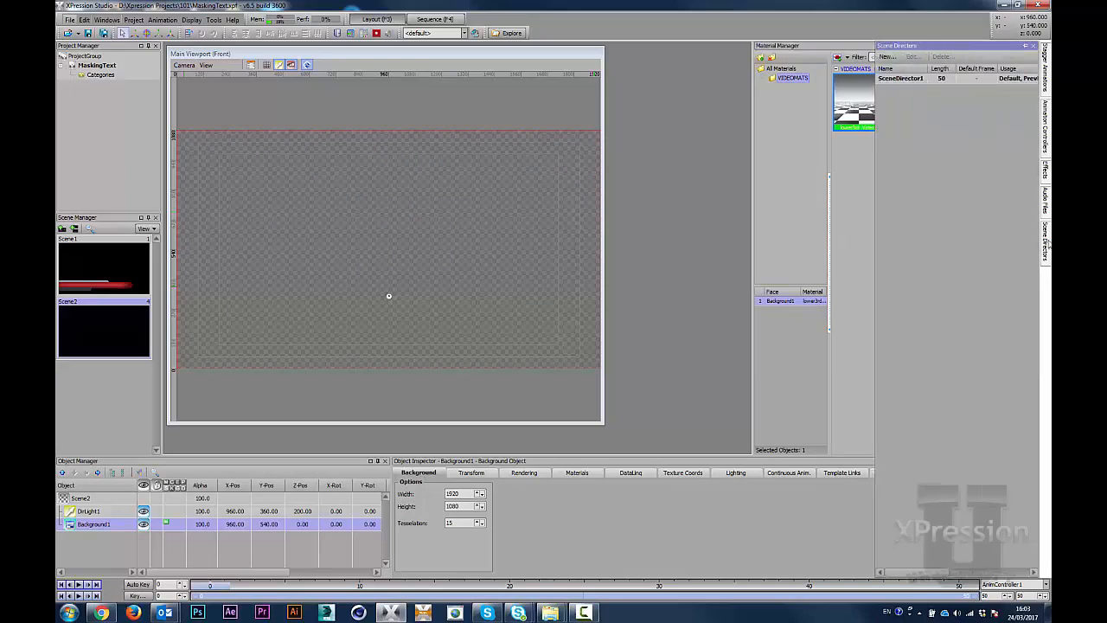
{"action": "double_click", "coordinate": [903, 79]}
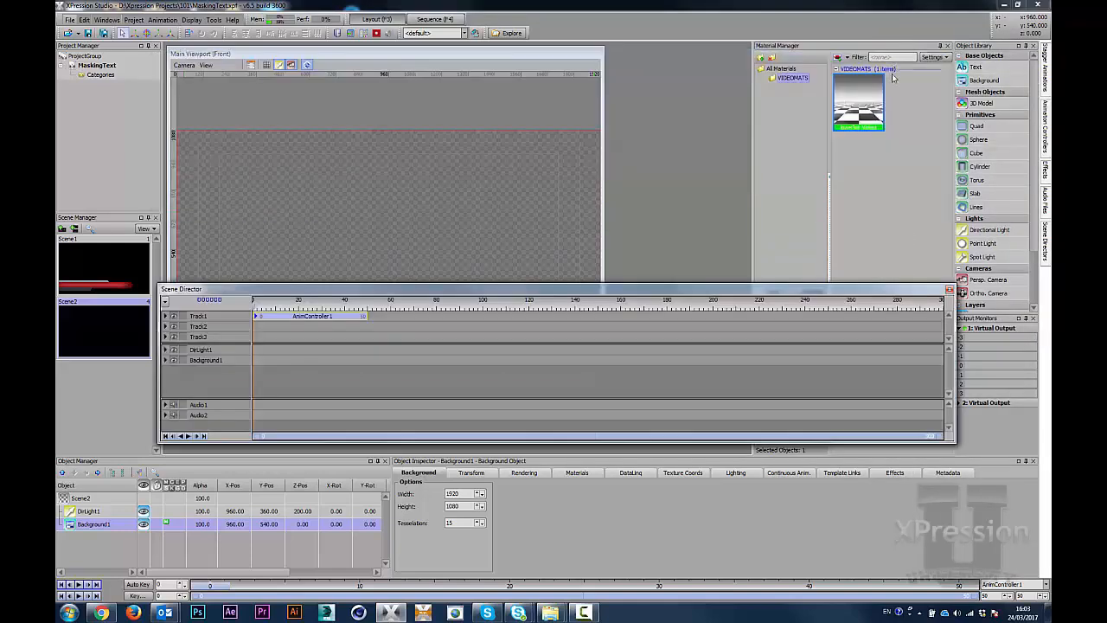
{"action": "left_click", "coordinate": [869, 102]}
{"action": "left_click_drag", "start_coordinate": [869, 102], "coordinate": [336, 82]}
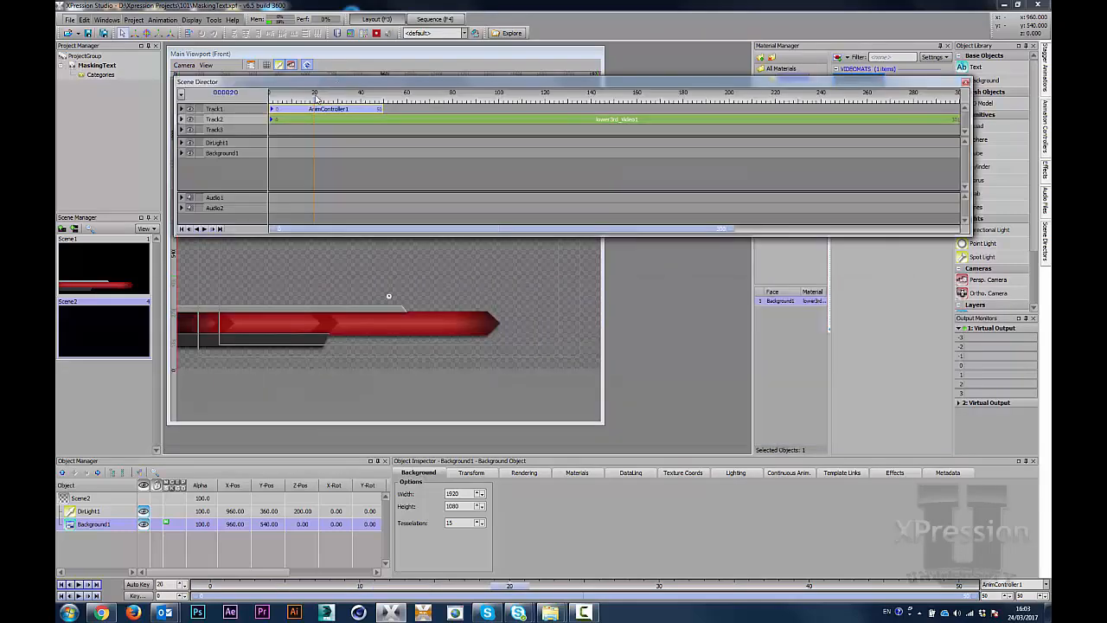
Step: Trim the lower-third video clip on Track2 to end at frame 46, play the result and close the Scene Director
{"action": "scroll", "coordinate": [319, 102], "scroll_direction": "down", "scroll_amount": 13}
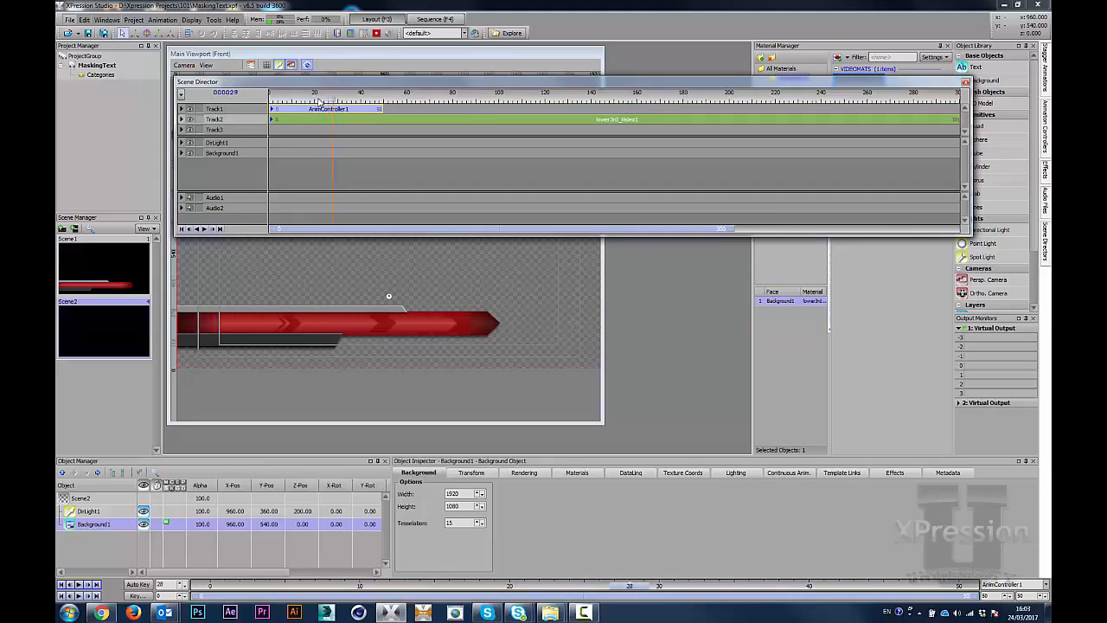
{"action": "scroll", "coordinate": [319, 102], "scroll_direction": "down", "scroll_amount": 9}
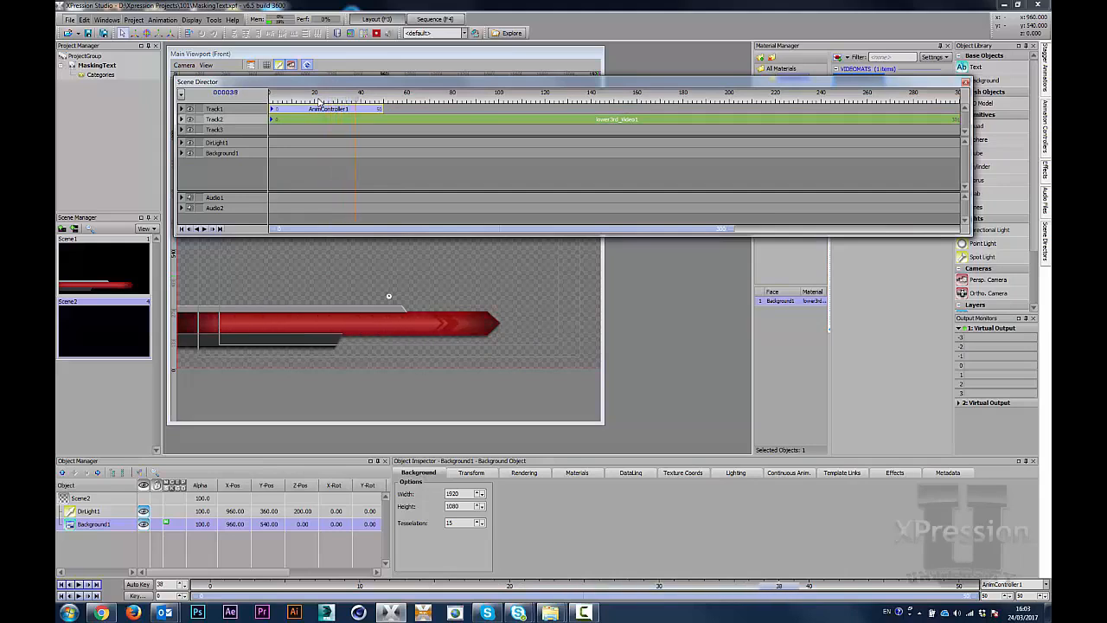
{"action": "scroll", "coordinate": [320, 102], "scroll_direction": "down", "scroll_amount": 4}
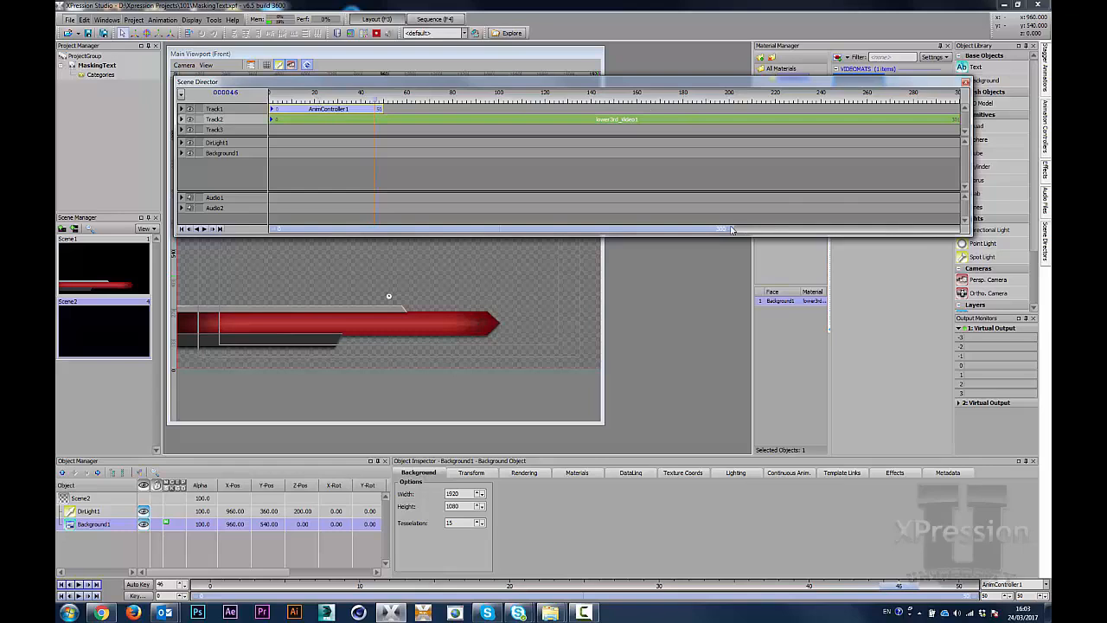
{"action": "left_click_drag", "start_coordinate": [733, 229], "coordinate": [892, 231]}
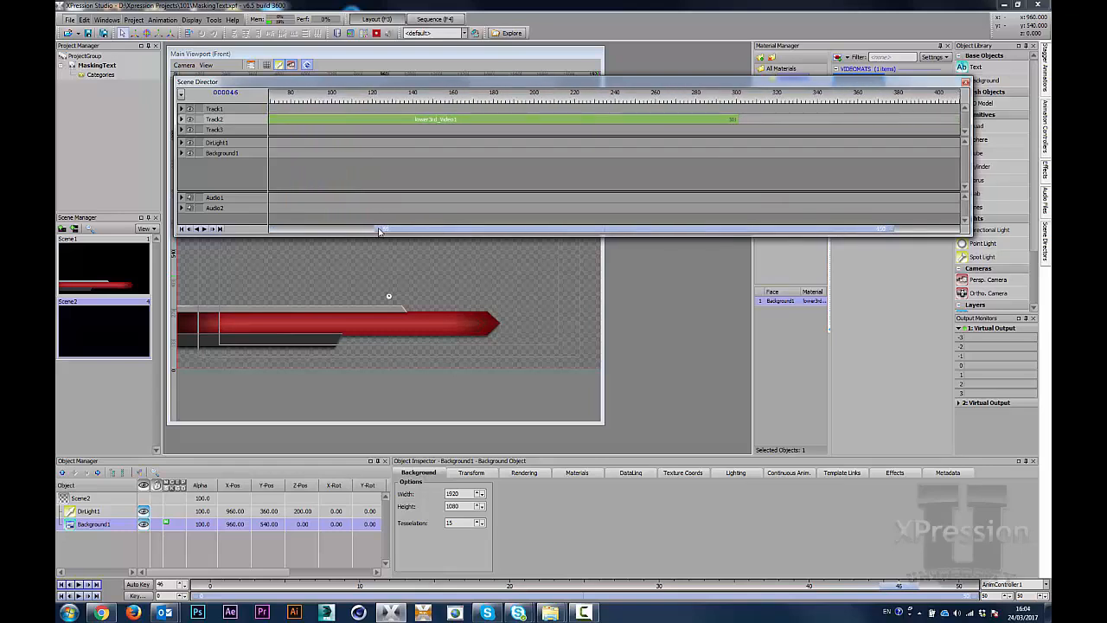
{"action": "left_click_drag", "start_coordinate": [378, 231], "coordinate": [262, 230]}
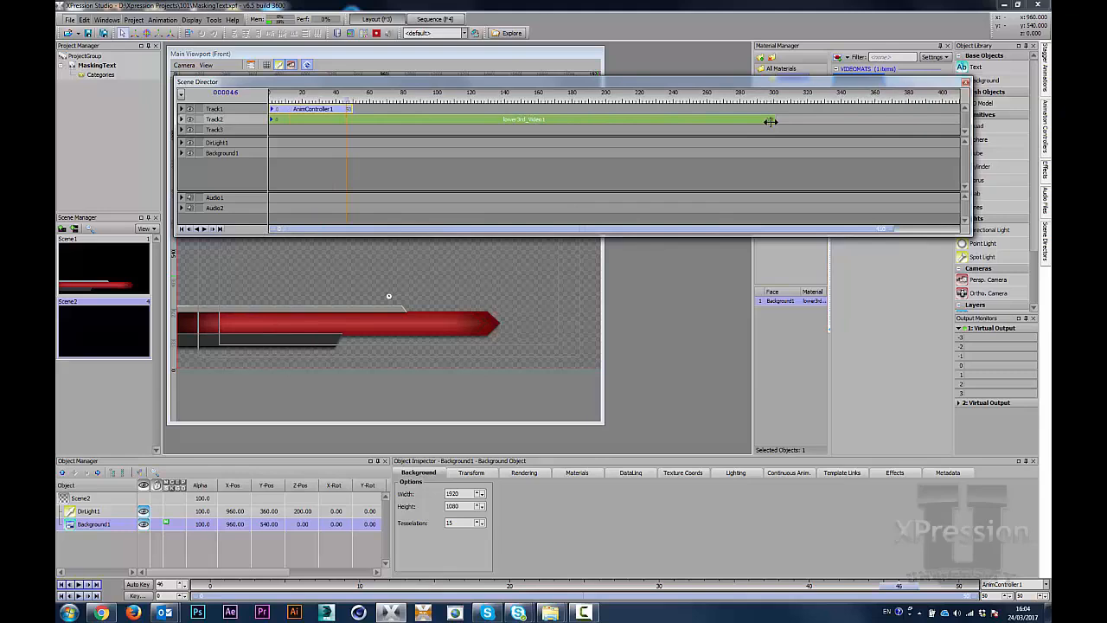
{"action": "left_click_drag", "start_coordinate": [772, 122], "coordinate": [342, 136]}
{"action": "key", "text": "space"}
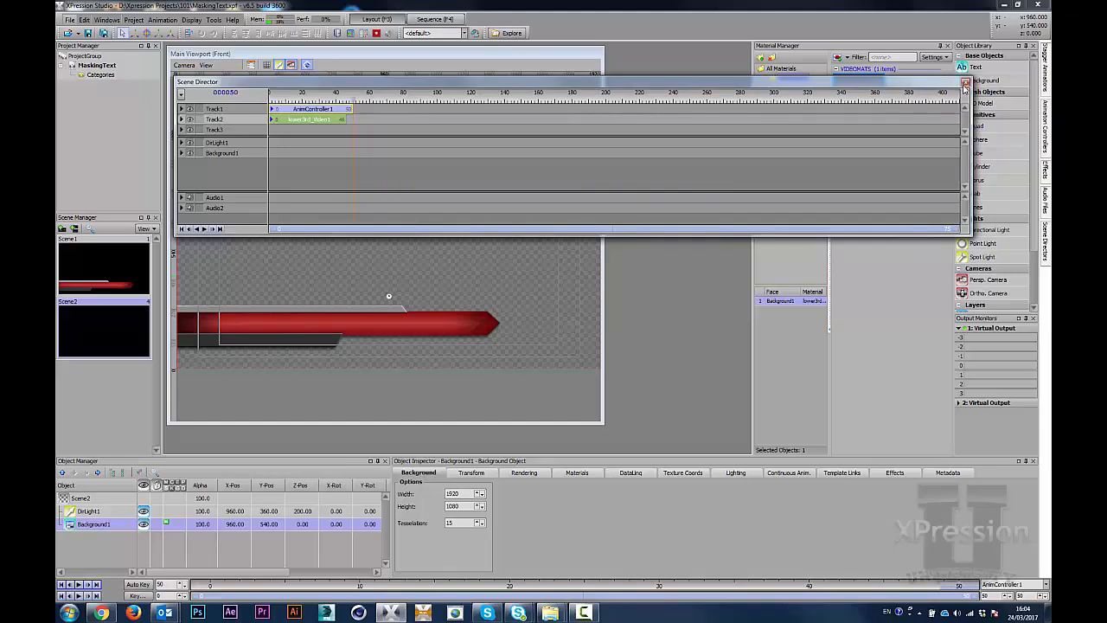
{"action": "left_click", "coordinate": [965, 83]}
Step: Scale the Background object to 1.2 in X and Y and raise its Y position to 638
{"action": "left_click", "coordinate": [477, 475]}
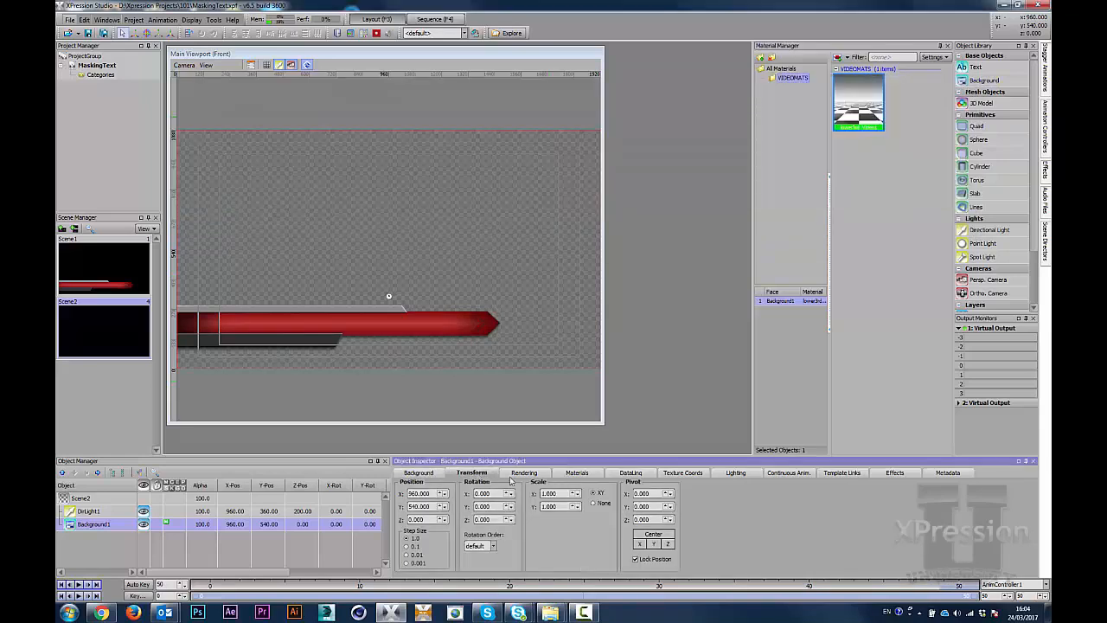
{"action": "double_click", "coordinate": [549, 493]}
{"action": "type", "text": "1.2"}
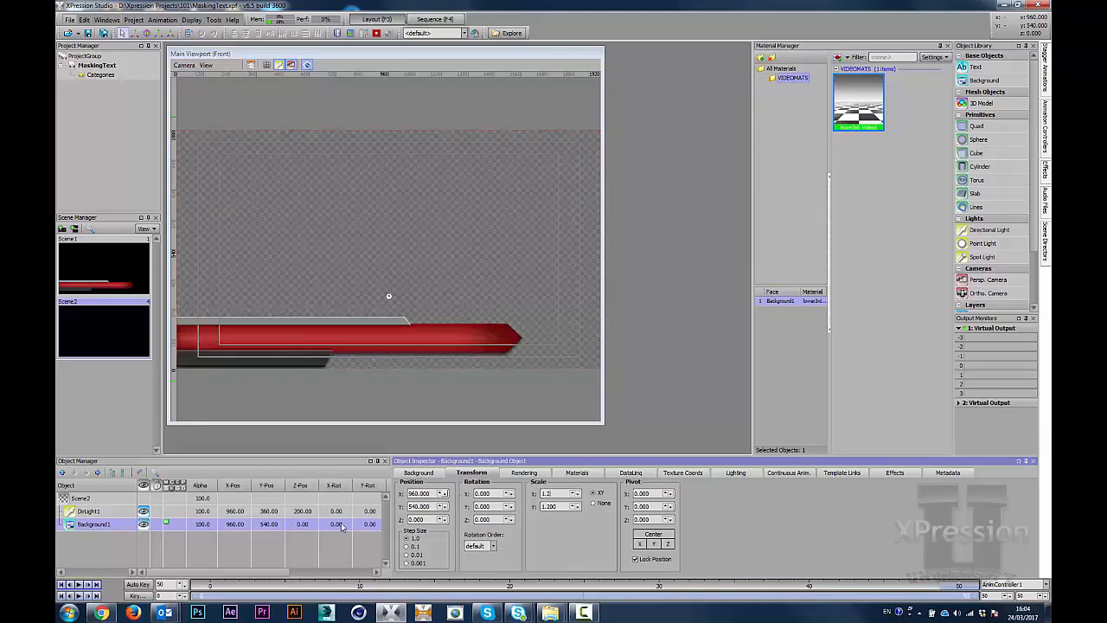
{"action": "left_click_drag", "start_coordinate": [415, 506], "coordinate": [415, 456]}
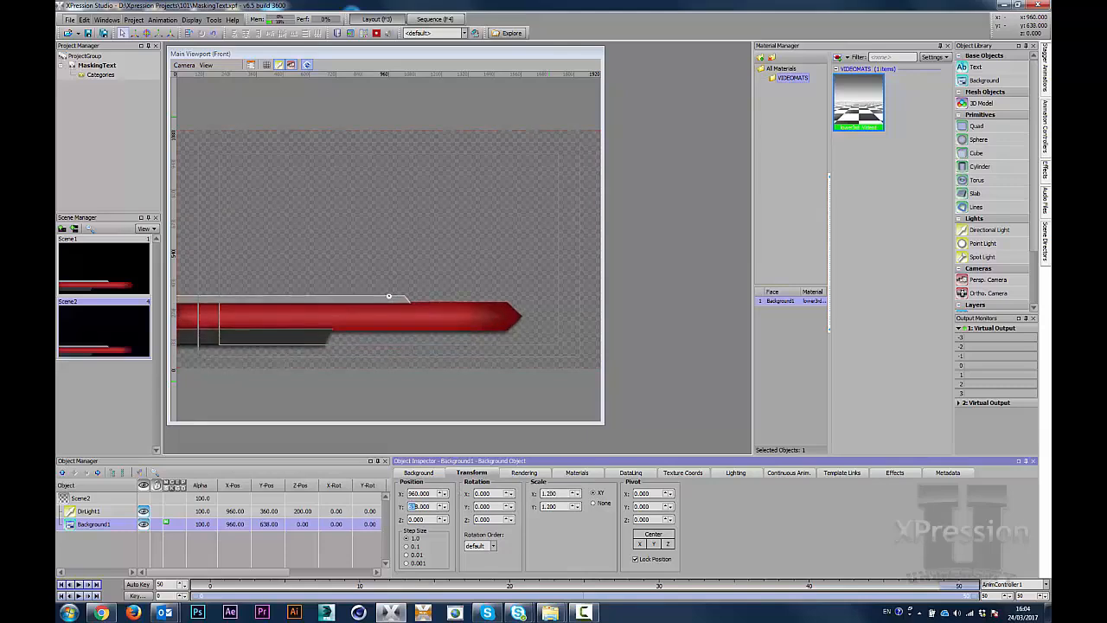
{"action": "left_click", "coordinate": [85, 530]}
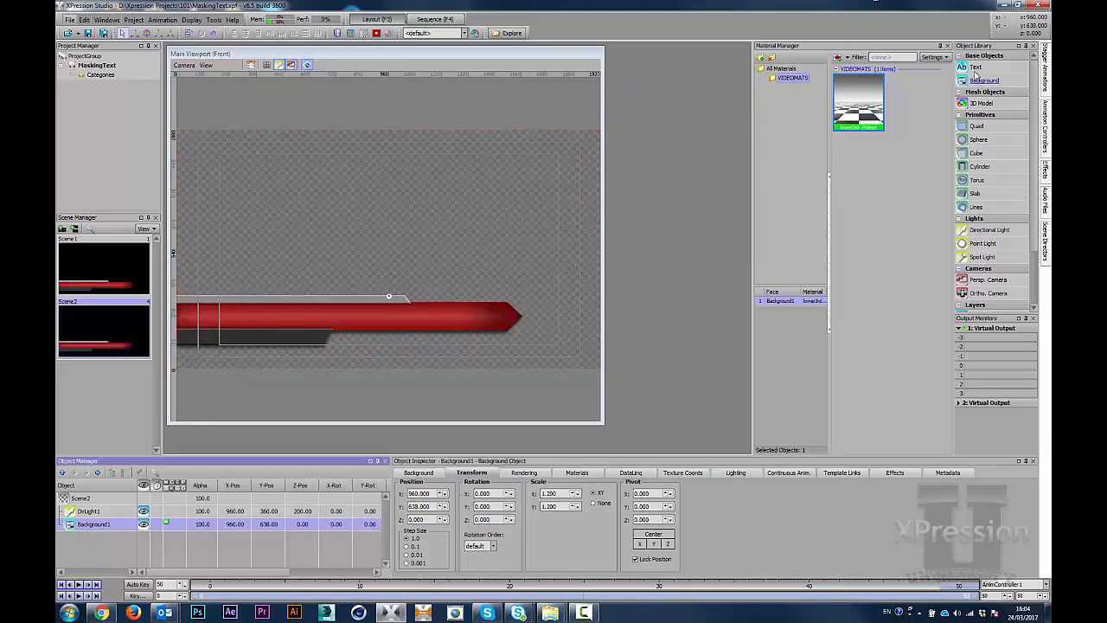
Step: Add a text object reading "FIRST LINE OF TEXT"
{"action": "double_click", "coordinate": [975, 68]}
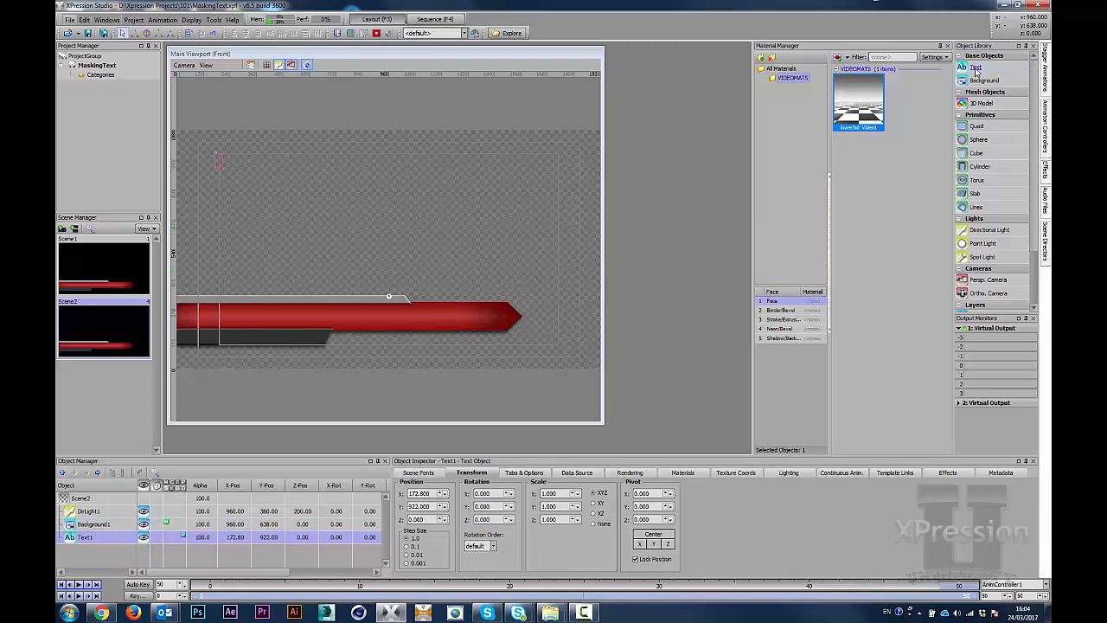
{"action": "type", "text": "FIRST LINE OF TEXT"}
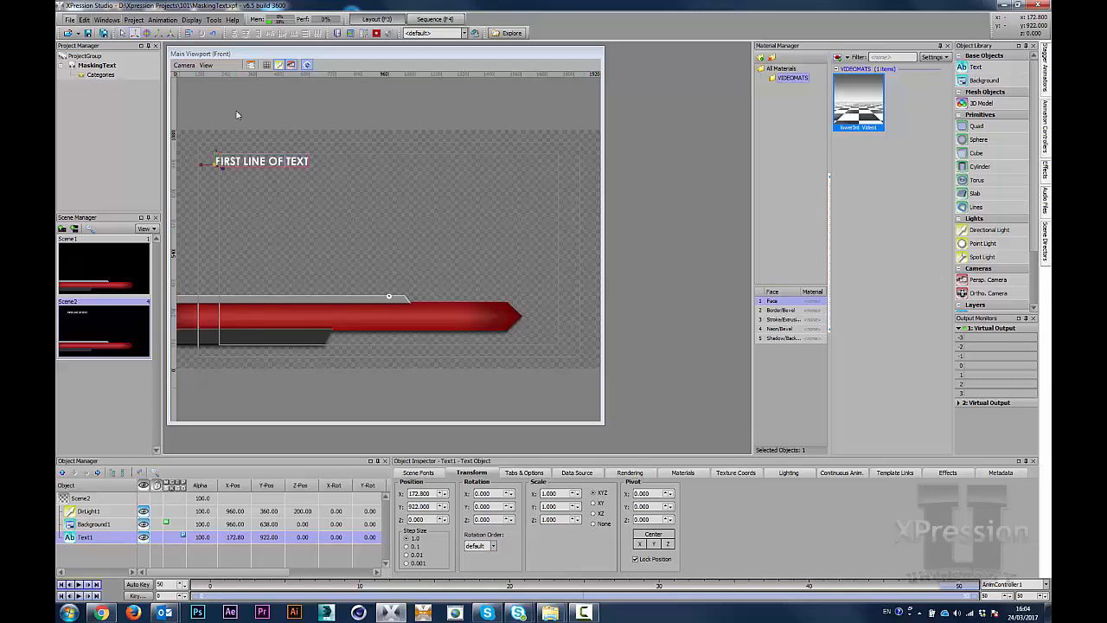
Step: Move the text onto the upper part of the red bar at X 212.8 and Y about 251
{"action": "left_click_drag", "start_coordinate": [214, 161], "coordinate": [215, 310]}
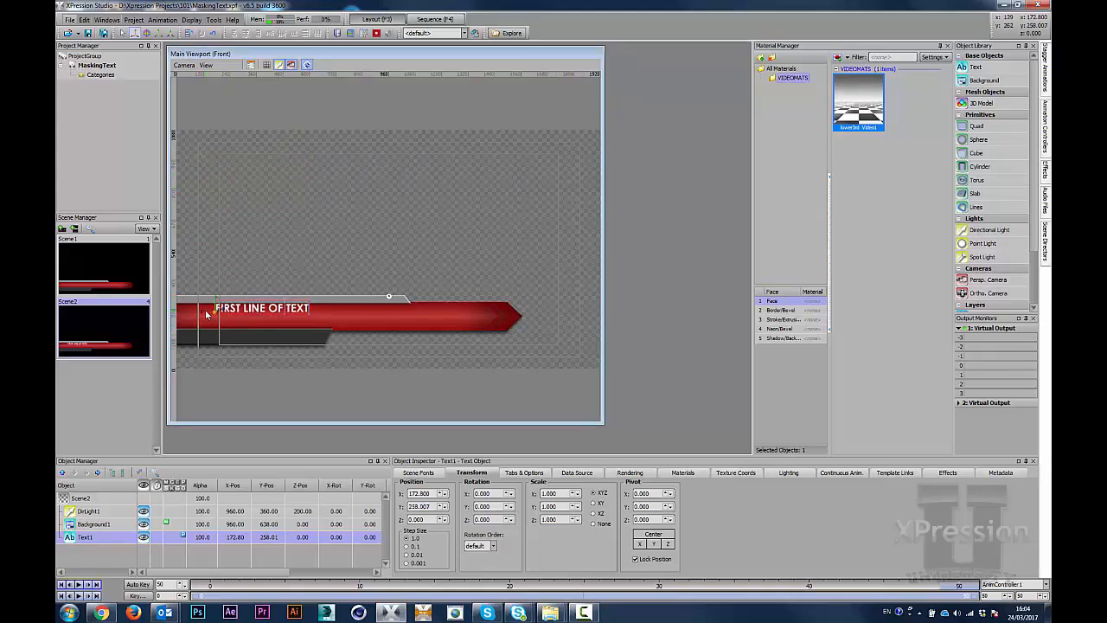
{"action": "left_click_drag", "start_coordinate": [202, 314], "coordinate": [210, 315]}
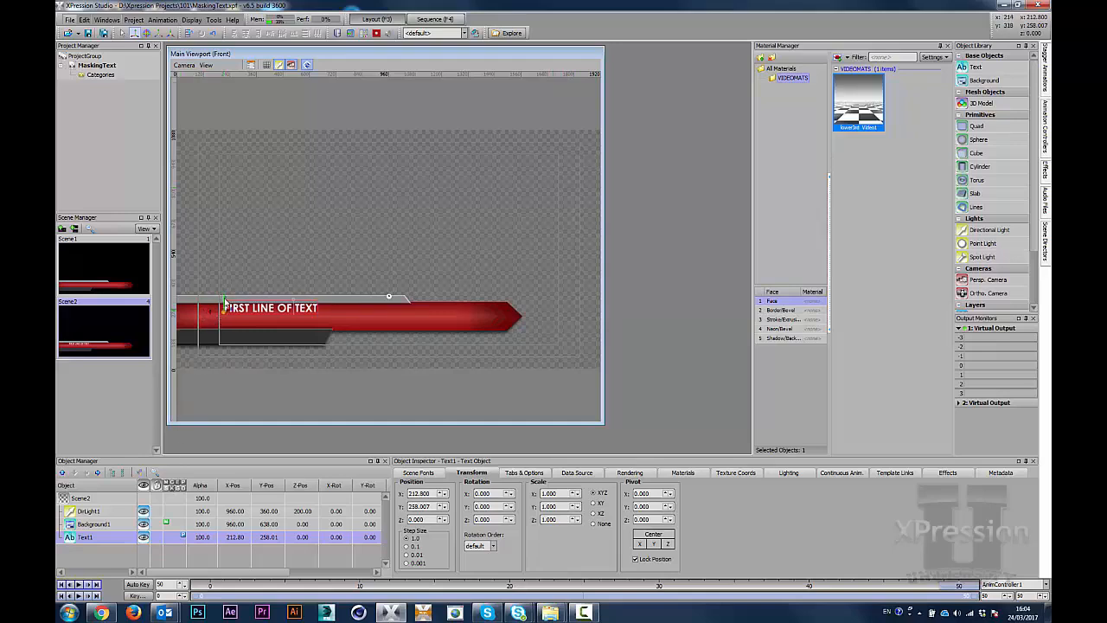
{"action": "left_click_drag", "start_coordinate": [224, 302], "coordinate": [223, 303]}
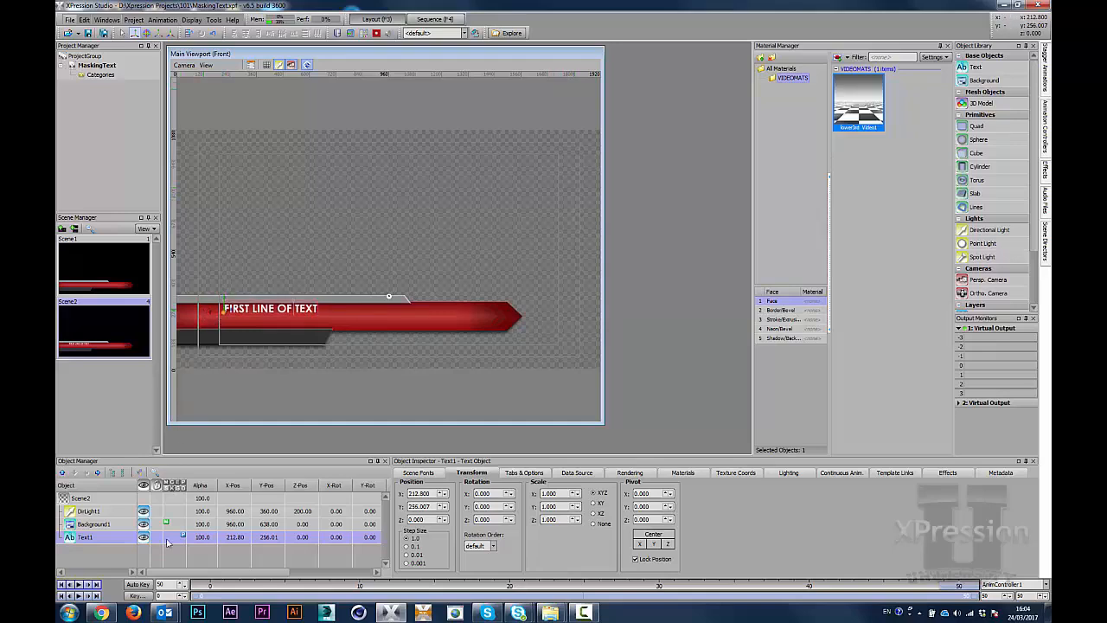
{"action": "left_click", "coordinate": [416, 506]}
{"action": "scroll", "coordinate": [415, 505], "scroll_direction": "down", "scroll_amount": 5}
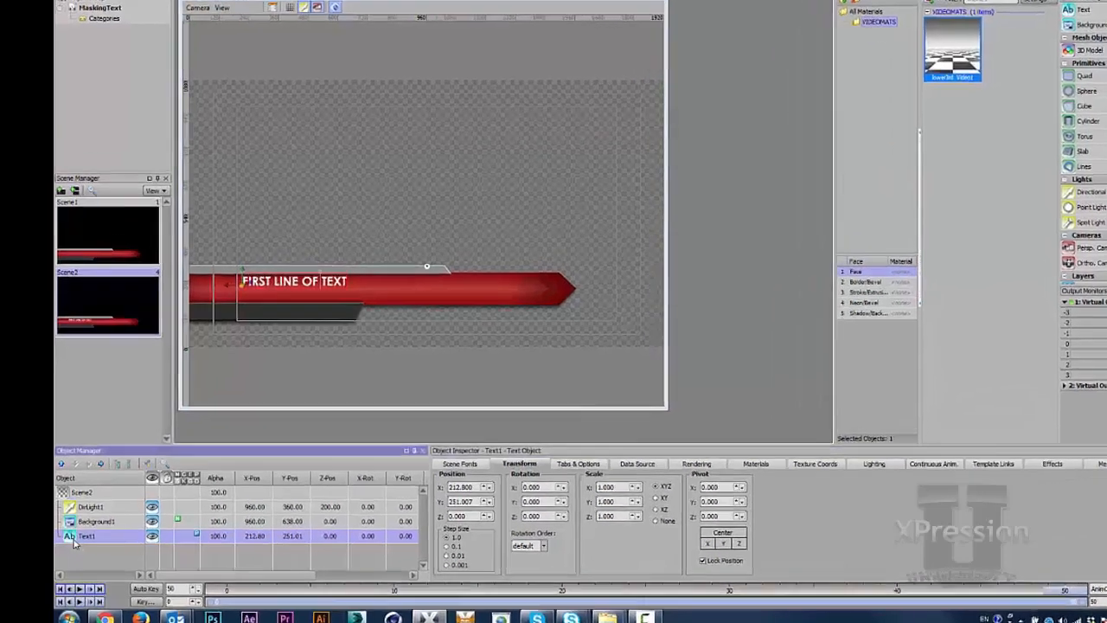
Step: Duplicate the text object and lower the copy to Y about 200, directly beneath the original line
{"action": "key", "text": "ctrl+c"}
{"action": "key", "text": "ctrl+v"}
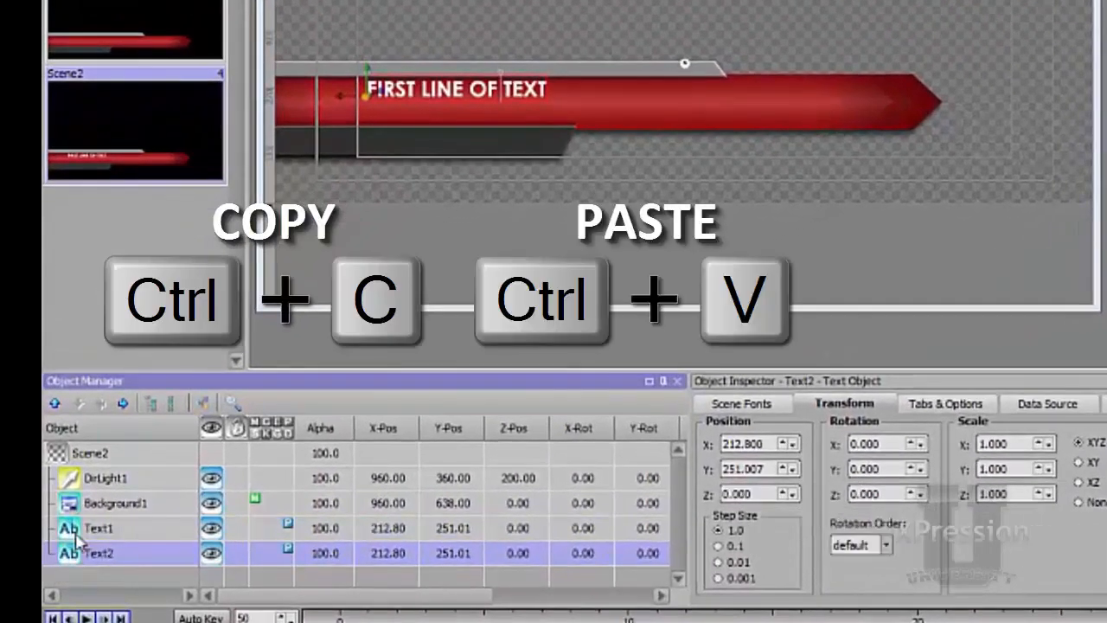
{"action": "left_click_drag", "start_coordinate": [737, 469], "coordinate": [737, 513]}
Step: Apply the Century Gothic Regular scene font, Font1, to all of the upper text line
{"action": "left_click", "coordinate": [435, 93]}
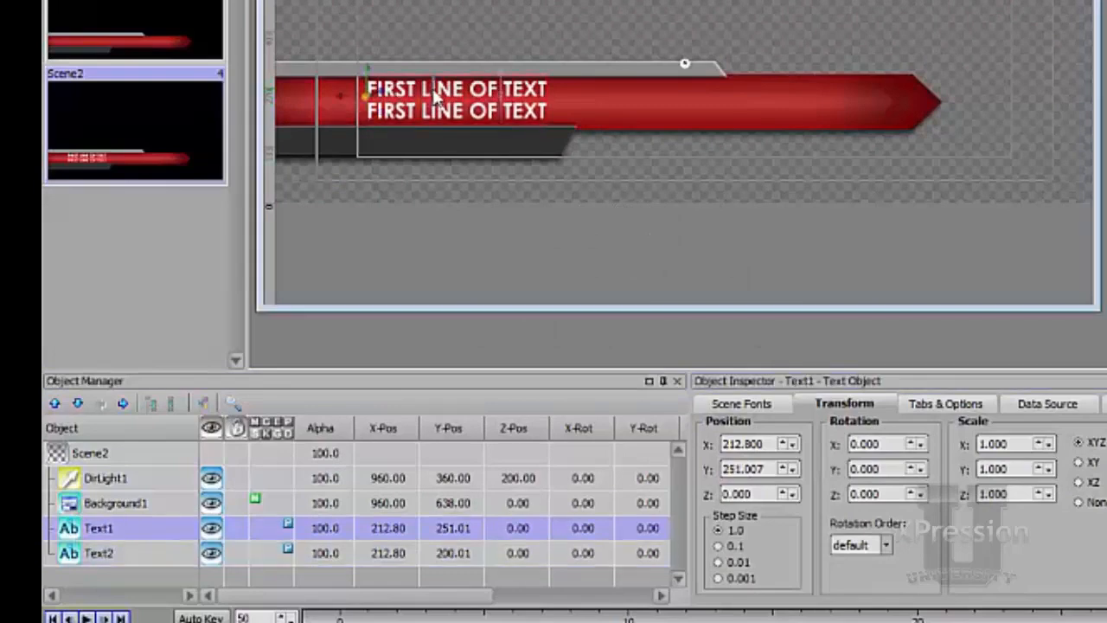
{"action": "key", "text": "ctrl+a"}
{"action": "left_click", "coordinate": [758, 405]}
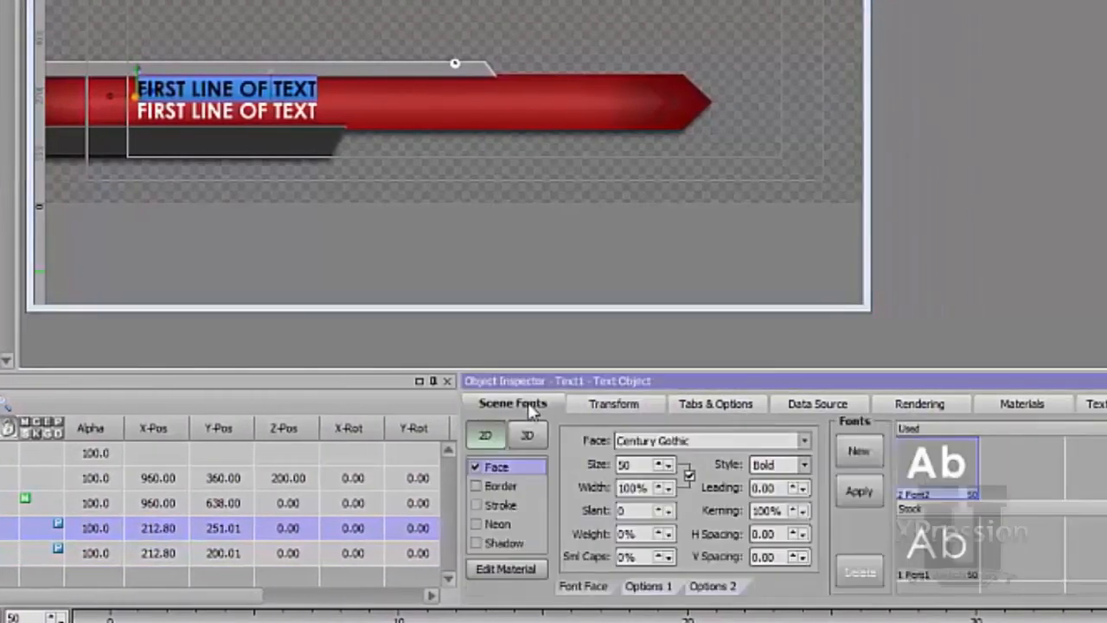
{"action": "left_click", "coordinate": [930, 543]}
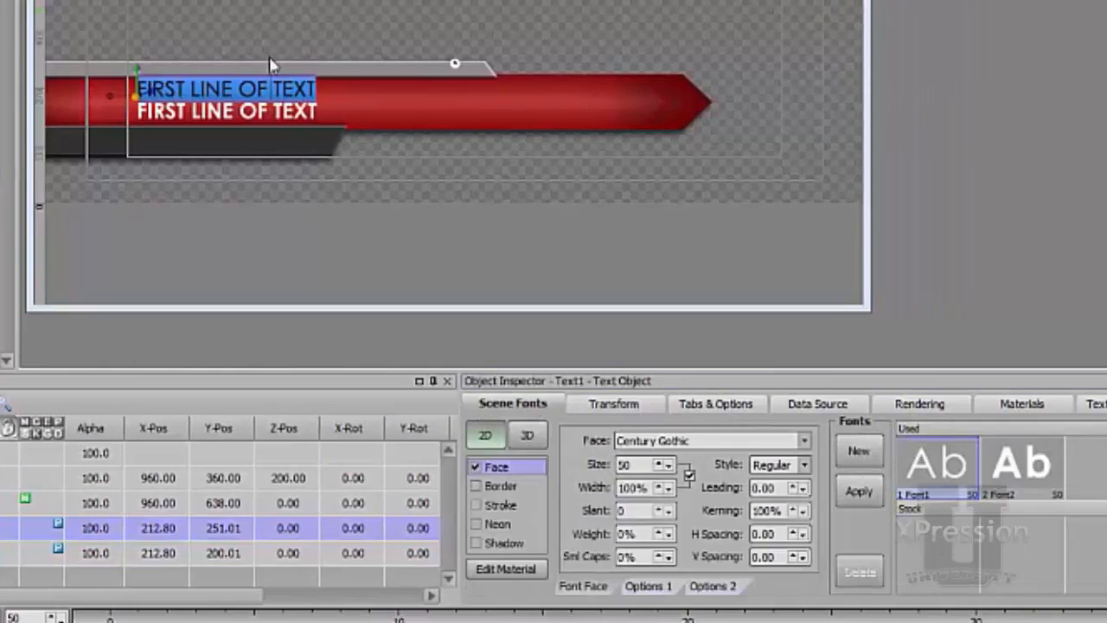
Step: Change the lower text line to read "SECOND LINE OF TEXT"
{"action": "left_click", "coordinate": [245, 110]}
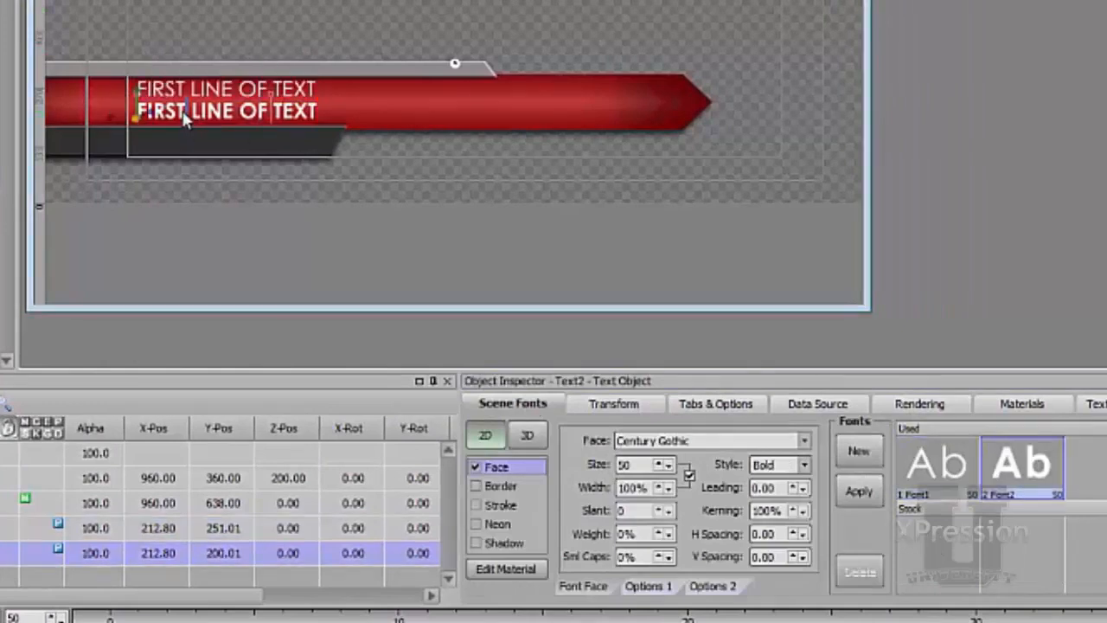
{"action": "key", "text": "BackSpace"}
{"action": "key", "text": "BackSpace"}
{"action": "key", "text": "BackSpace"}
{"action": "key", "text": "BackSpace"}
{"action": "key", "text": "BackSpace"}
{"action": "type", "text": "S"}
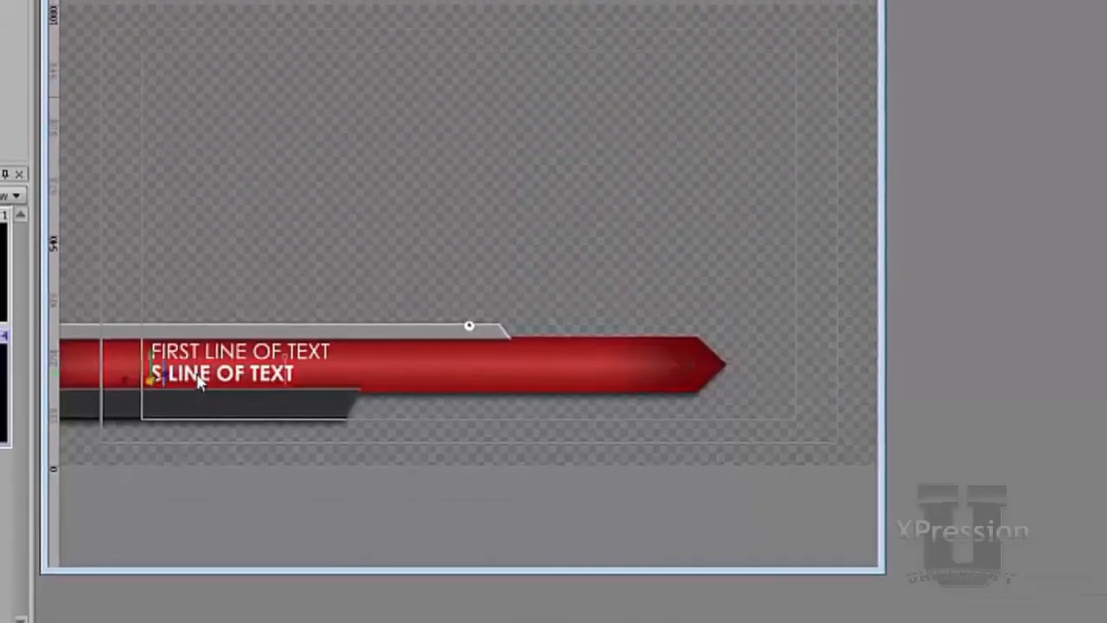
{"action": "type", "text": "ECOND"}
{"action": "left_click", "coordinate": [372, 208]}
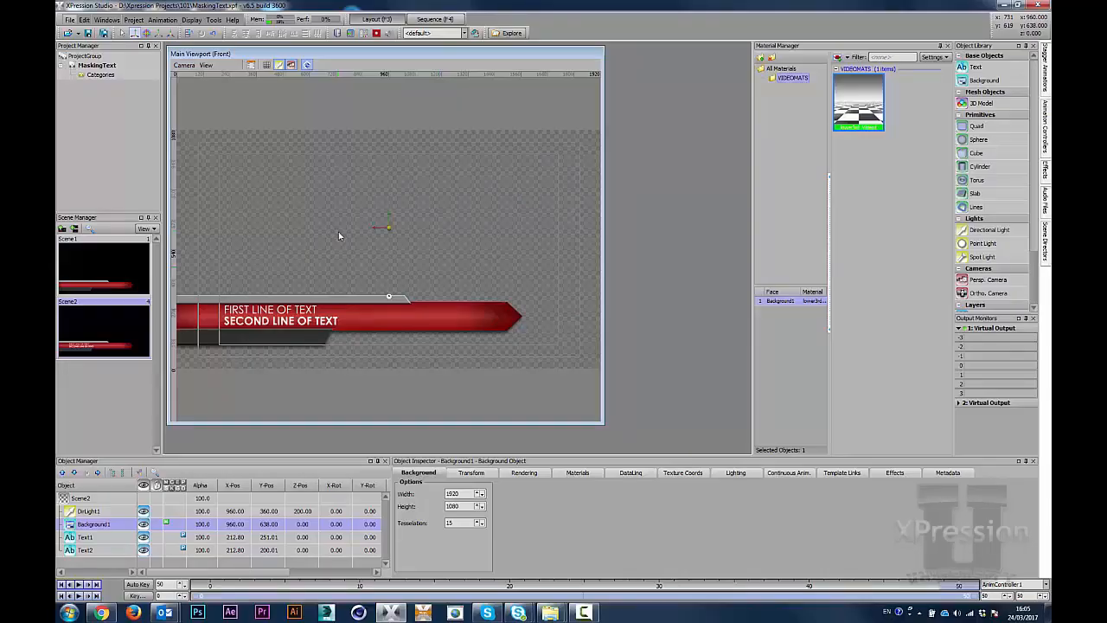
Step: Open the default scene director, check its animation and video clips on the timeline, and close it
{"action": "left_click", "coordinate": [1045, 260]}
{"action": "double_click", "coordinate": [897, 82]}
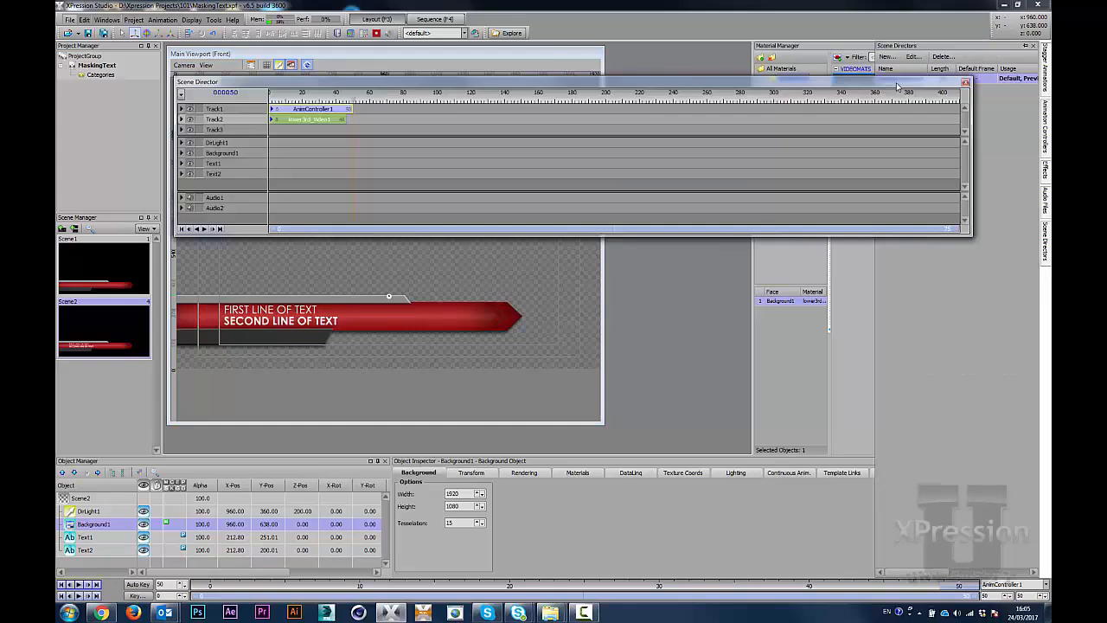
{"action": "left_click_drag", "start_coordinate": [351, 96], "coordinate": [247, 98]}
{"action": "key", "text": "space"}
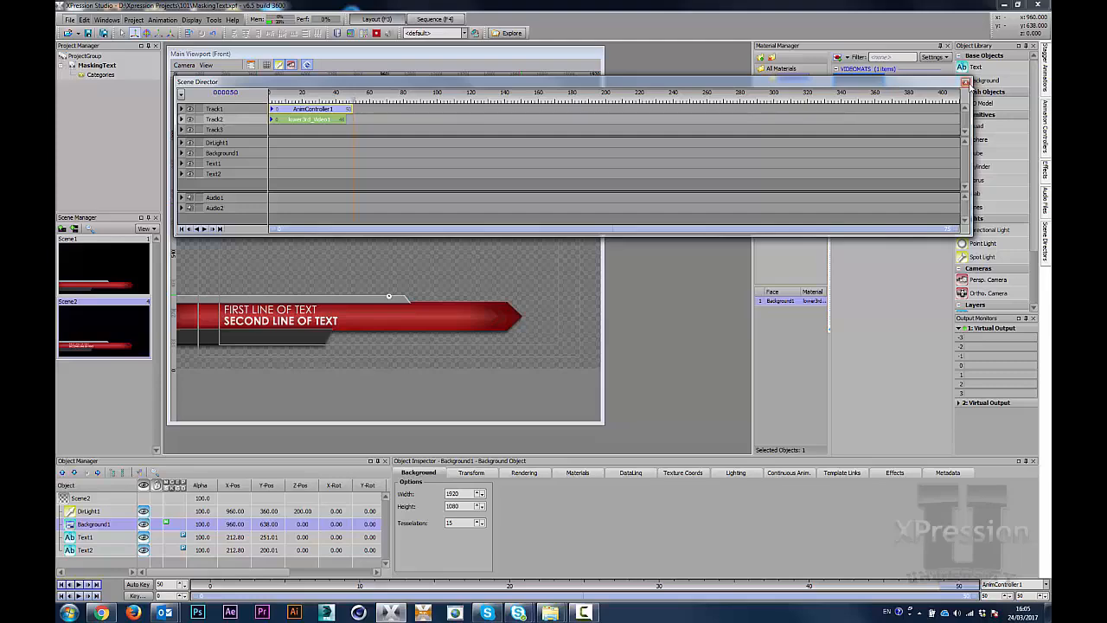
{"action": "left_click", "coordinate": [965, 82]}
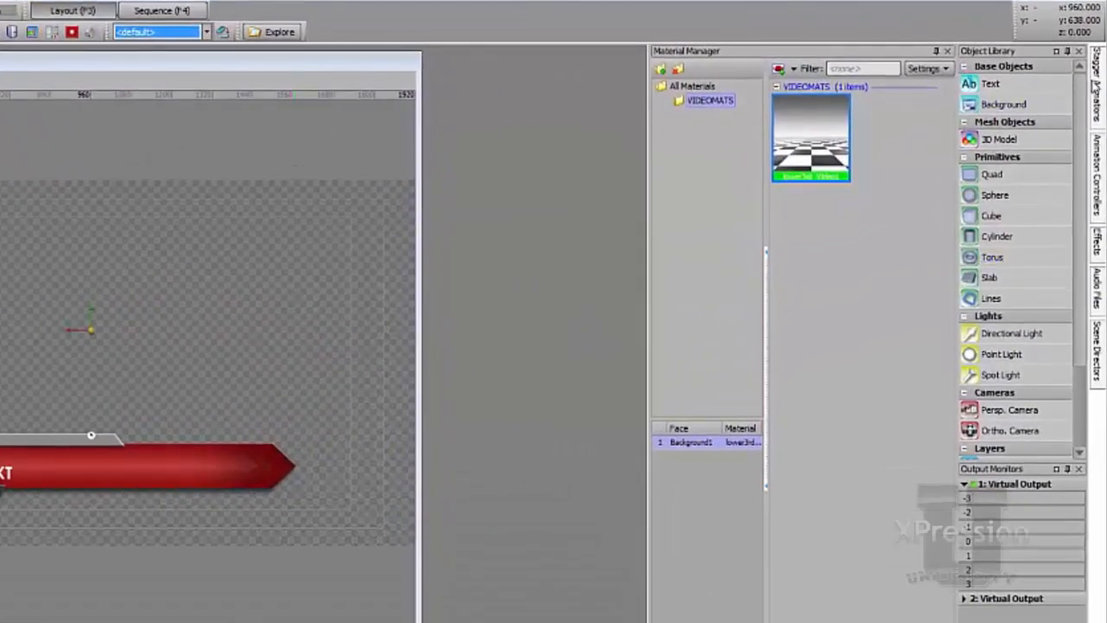
Step: Create a new plain material in the VIDEOMATS folder with its blending mode set to Alpha Mask
{"action": "right_click", "coordinate": [862, 218]}
{"action": "mouse_move", "coordinate": [878, 251]}
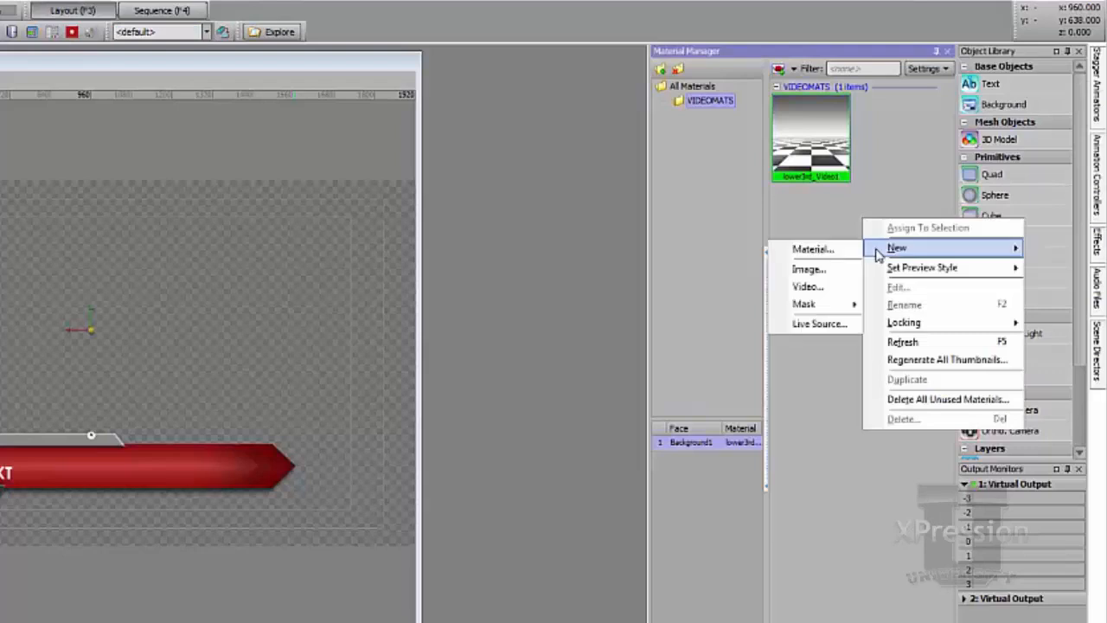
{"action": "left_click", "coordinate": [843, 250]}
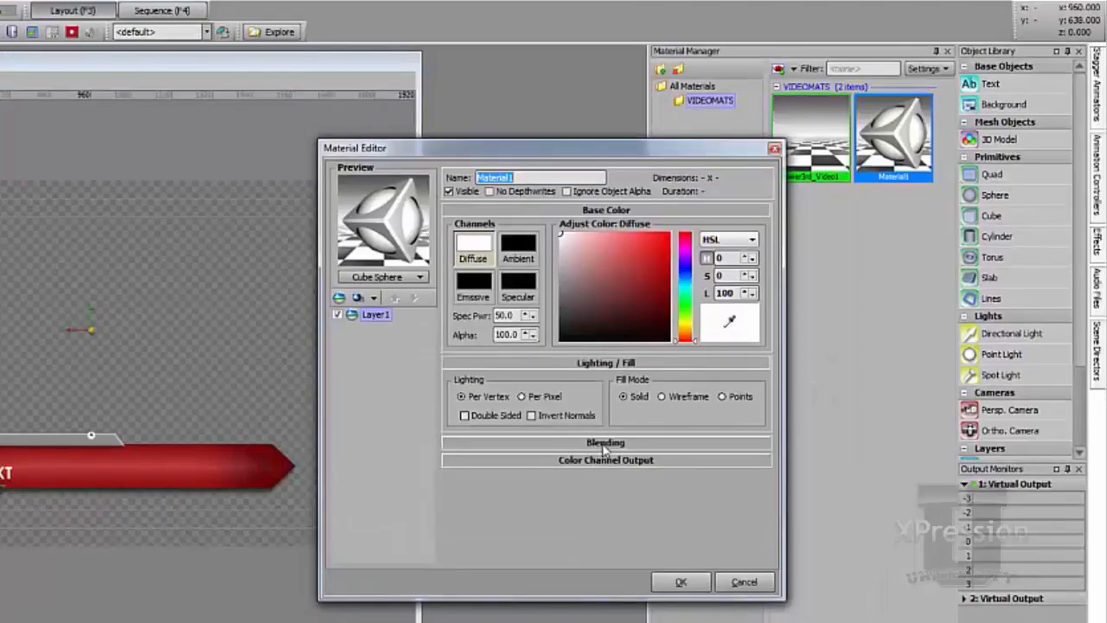
{"action": "left_click", "coordinate": [605, 442]}
{"action": "left_click", "coordinate": [605, 467]}
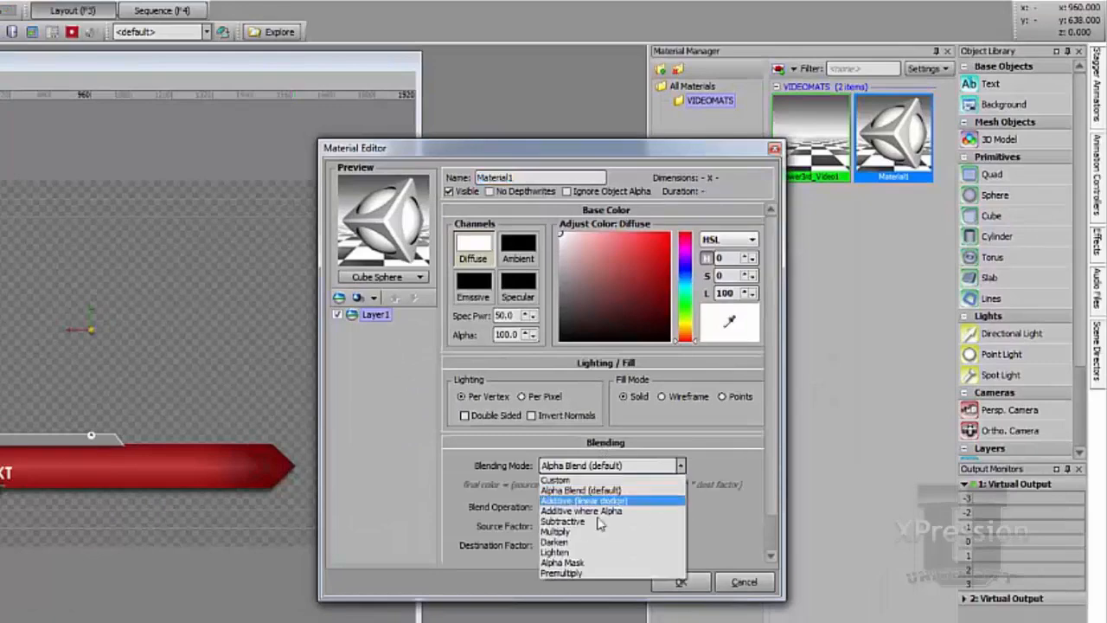
{"action": "left_click", "coordinate": [595, 563]}
{"action": "left_click", "coordinate": [680, 581]}
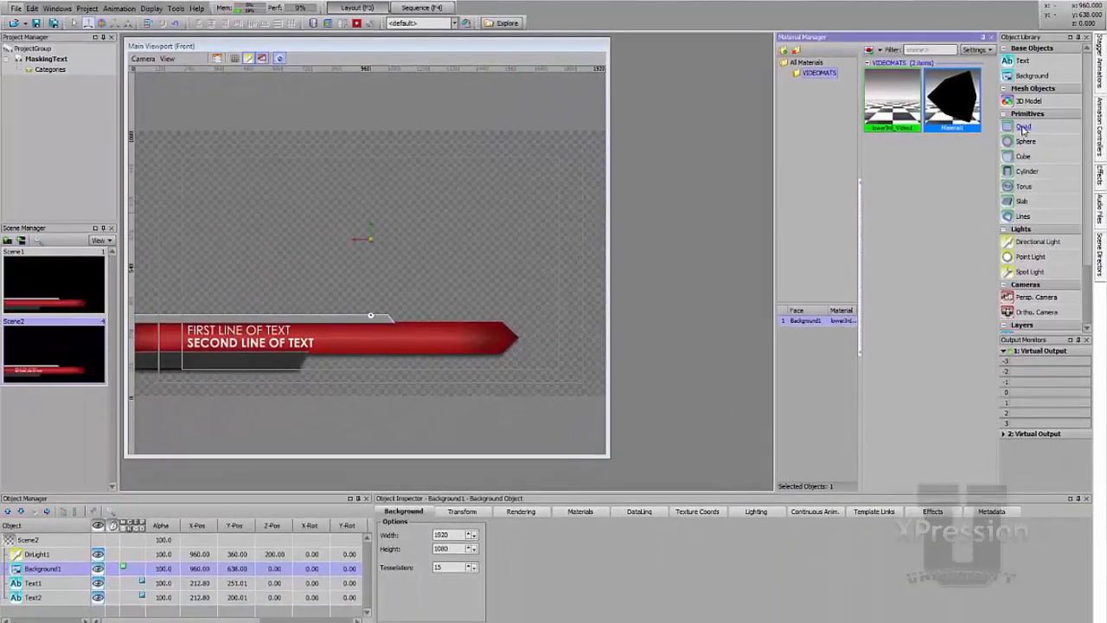
Step: Add a quad to the scene and assign the new alpha mask material to it
{"action": "double_click", "coordinate": [1023, 128]}
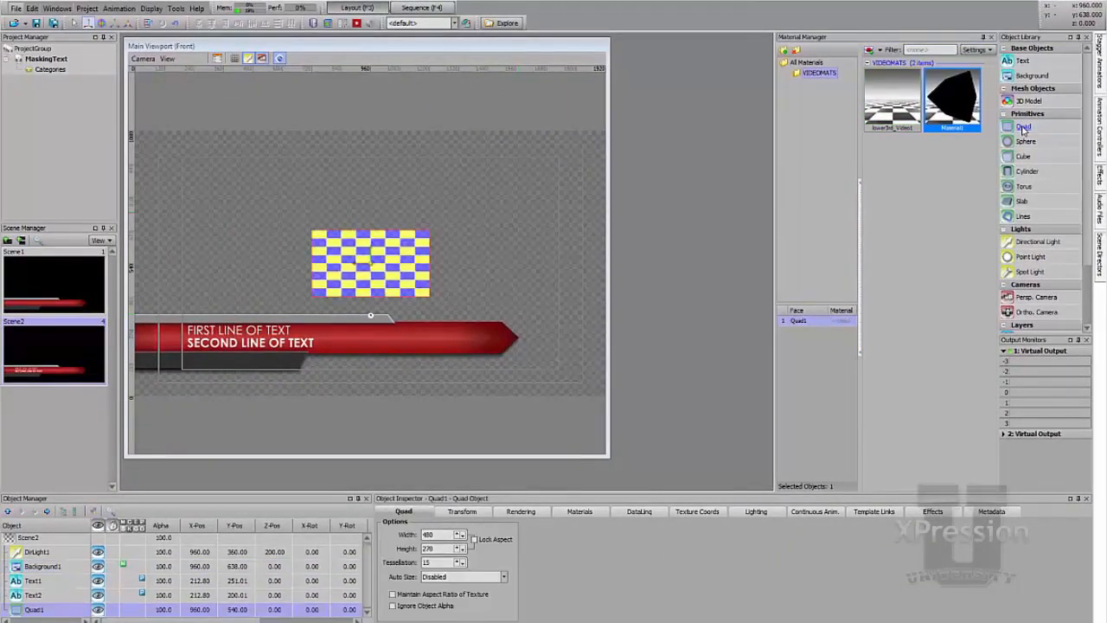
{"action": "double_click", "coordinate": [944, 104]}
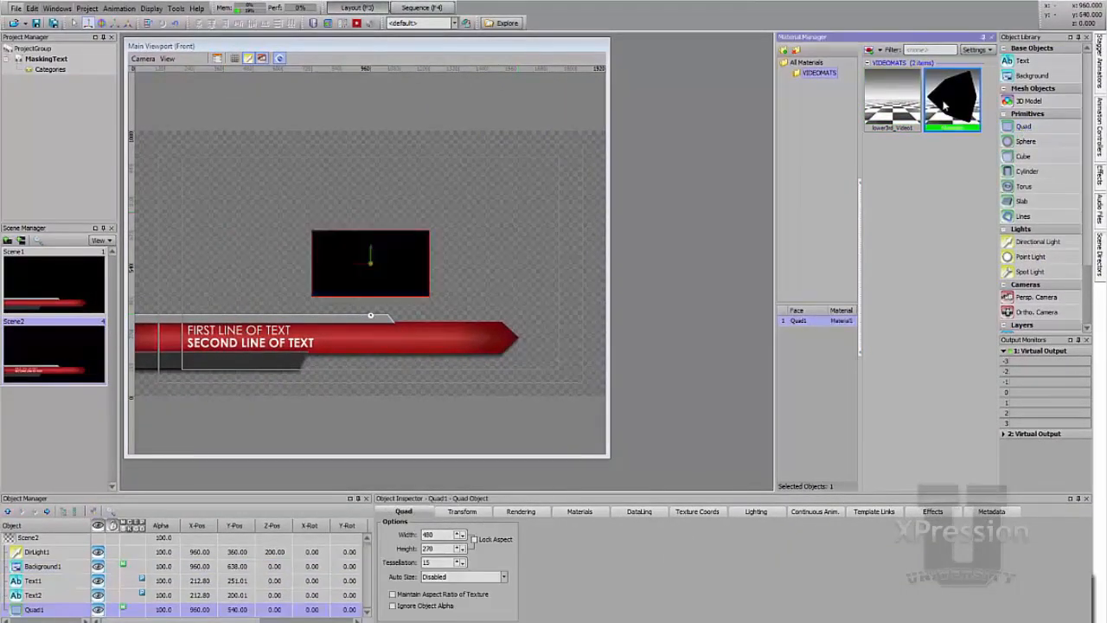
Step: Set the quad's width to 1920 and lower it to Y about 223, covering both text lines
{"action": "left_click", "coordinate": [436, 534]}
{"action": "type", "text": "1920"}
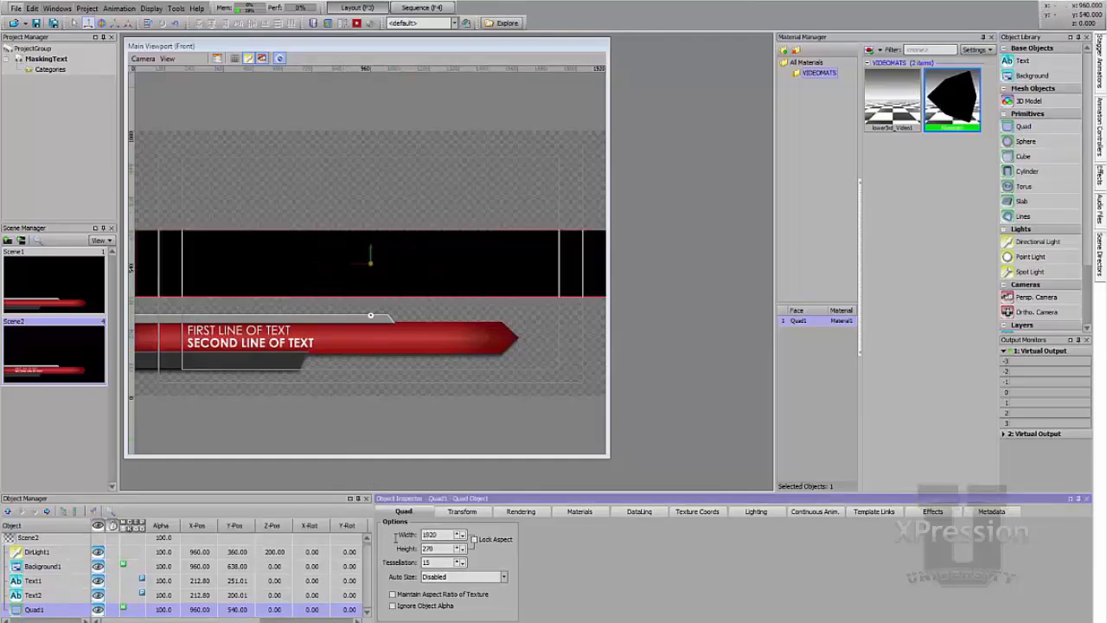
{"action": "left_click", "coordinate": [372, 253]}
{"action": "left_click_drag", "start_coordinate": [370, 253], "coordinate": [368, 330]}
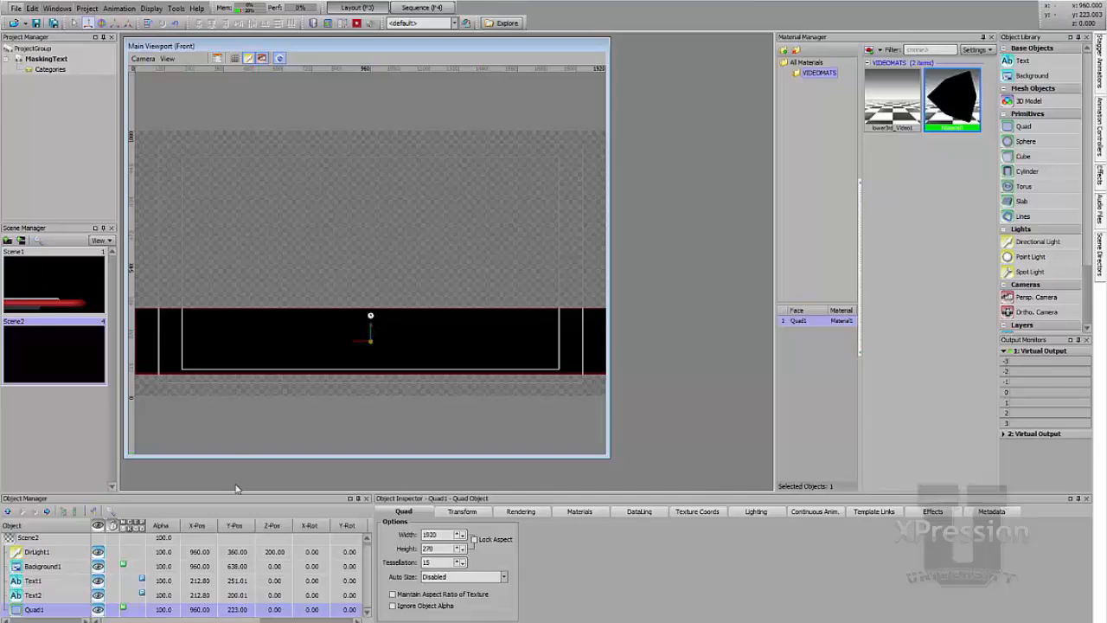
Step: Try the Text On Top render order priority on the upper text line and return it to Normal
{"action": "left_click", "coordinate": [34, 580]}
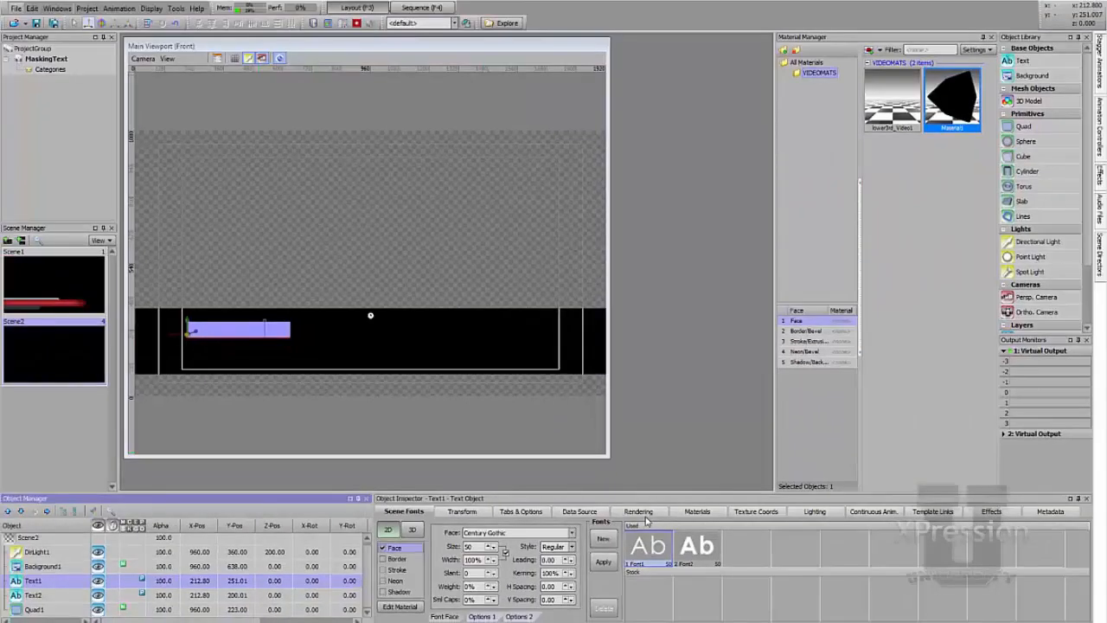
{"action": "left_click", "coordinate": [636, 517]}
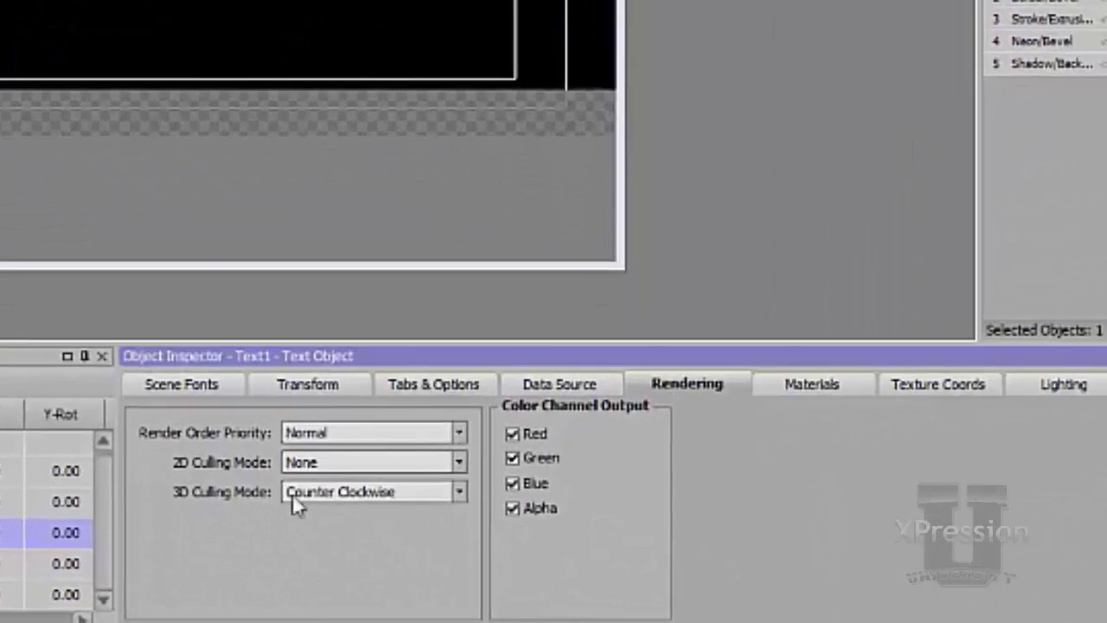
{"action": "left_click", "coordinate": [376, 433]}
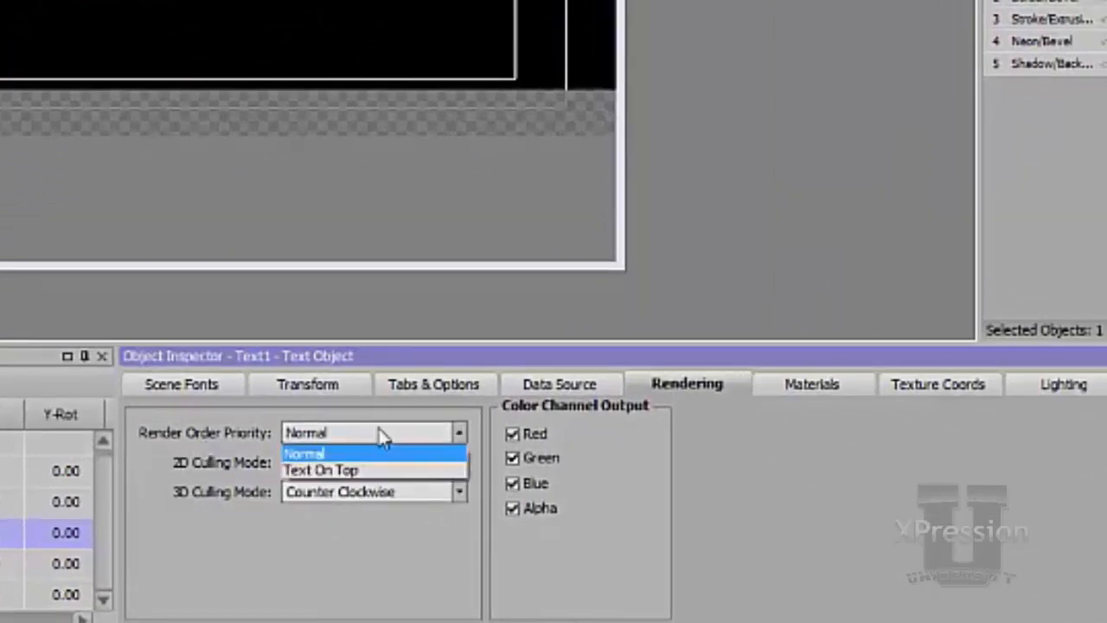
{"action": "left_click", "coordinate": [344, 471]}
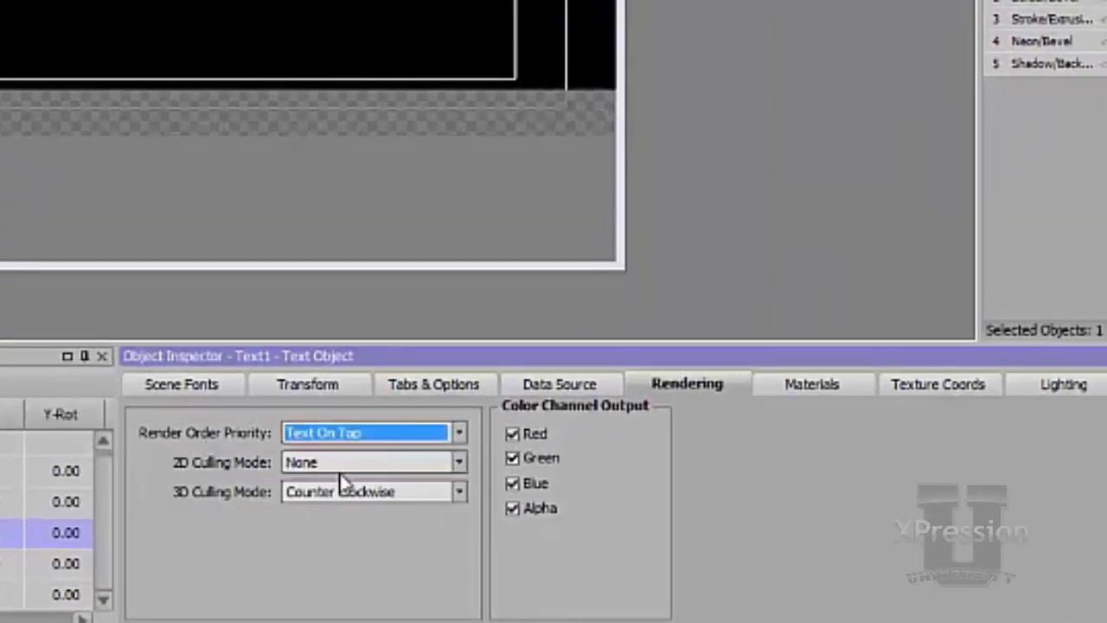
{"action": "left_click", "coordinate": [346, 434]}
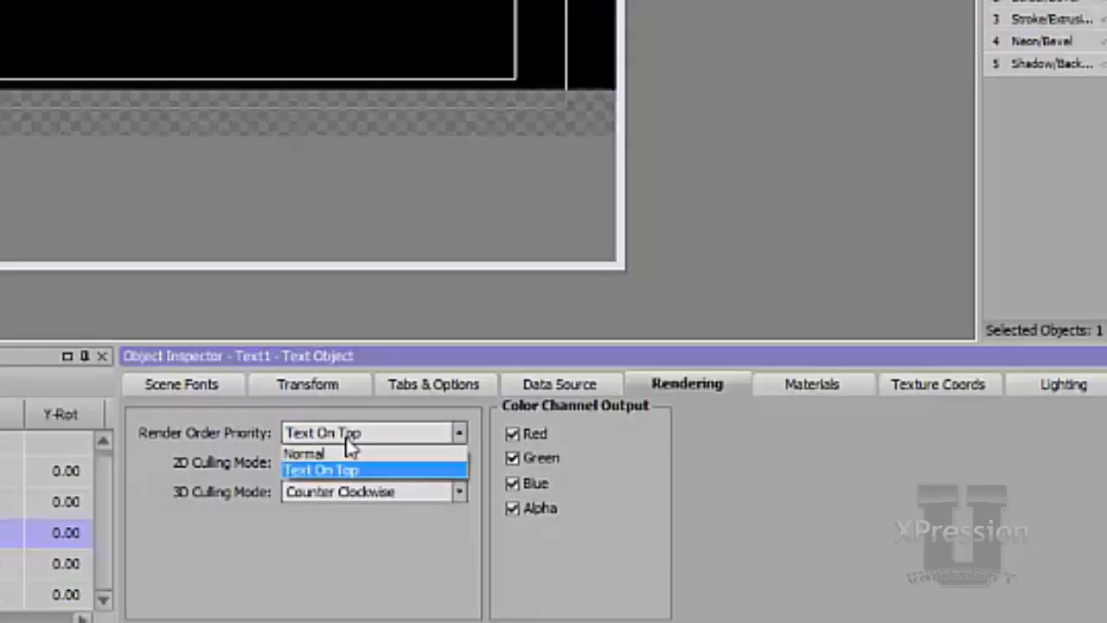
{"action": "left_click", "coordinate": [338, 452]}
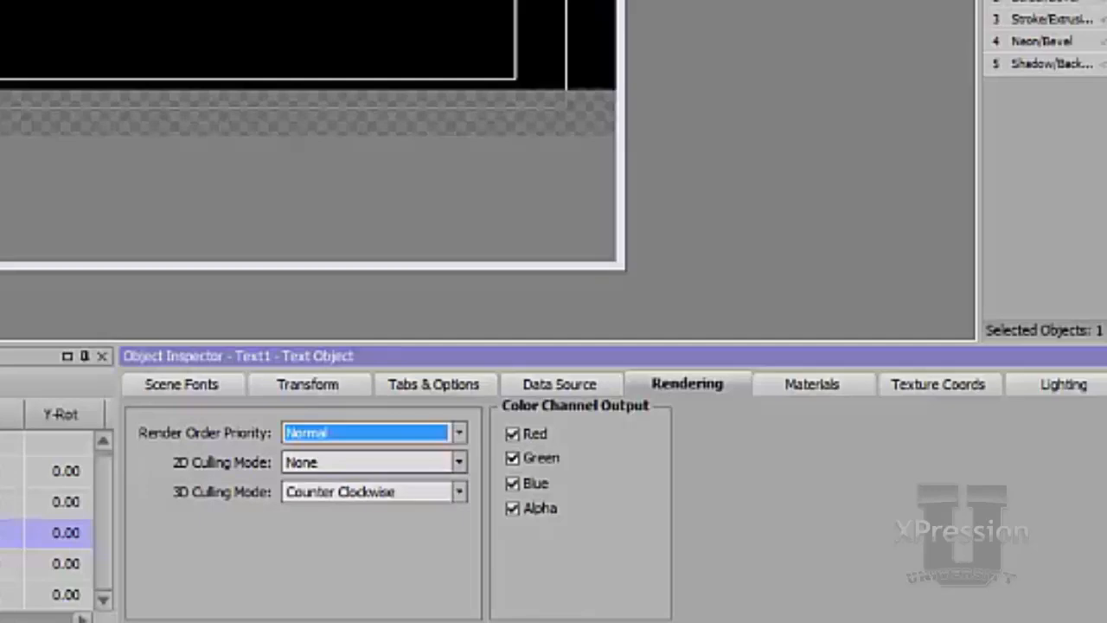
Step: Rename the quad object as MASK
{"action": "left_click", "coordinate": [109, 562]}
{"action": "right_click", "coordinate": [110, 562]}
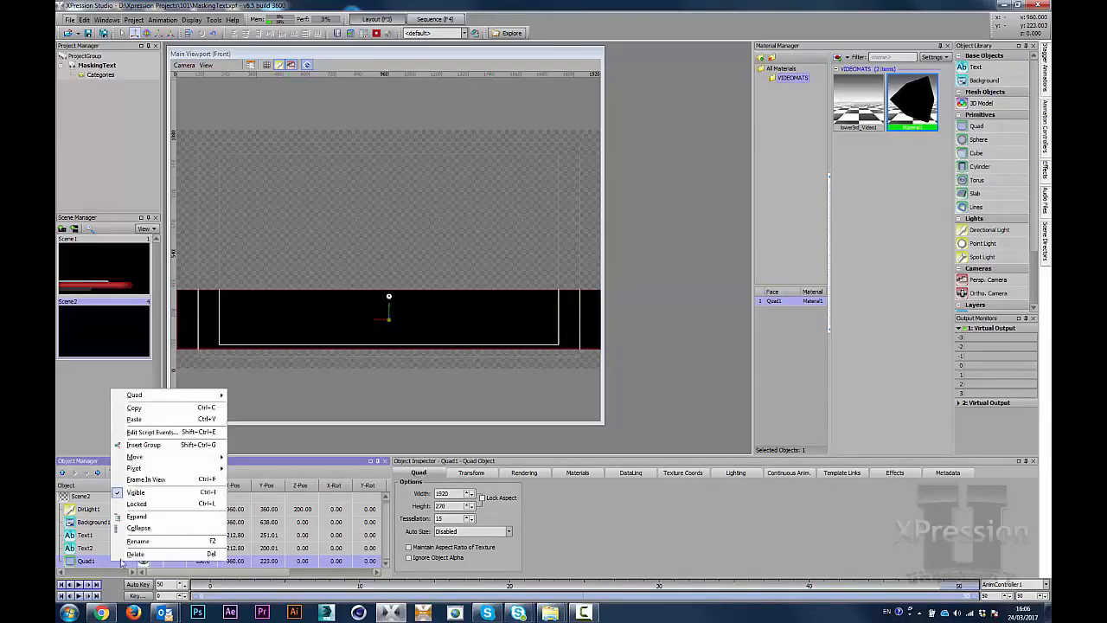
{"action": "left_click", "coordinate": [140, 545]}
{"action": "type", "text": "mas"}
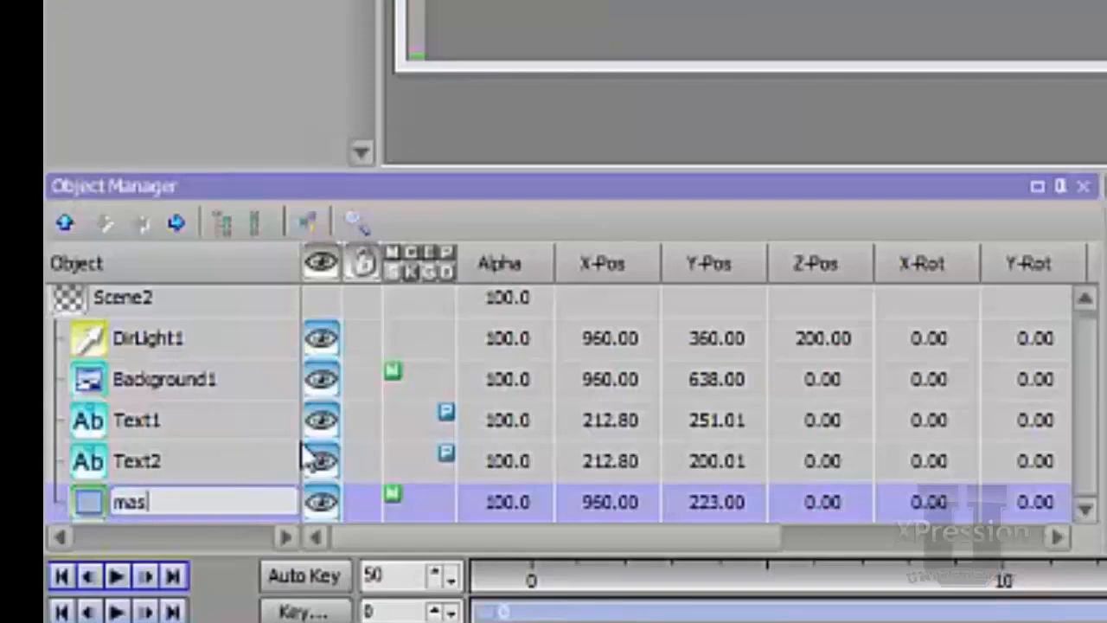
{"action": "key", "text": "BackSpace"}
{"action": "key", "text": "BackSpace"}
{"action": "key", "text": "BackSpace"}
{"action": "type", "text": "MASK"}
{"action": "key", "text": "Return"}
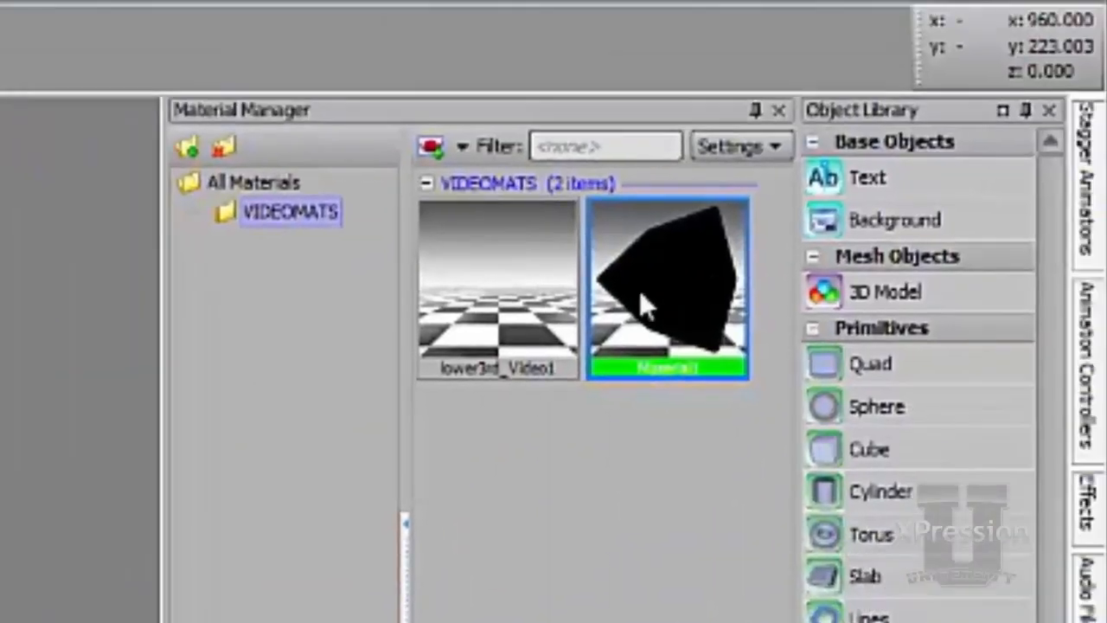
Step: Rename the alpha mask material as MASK1
{"action": "right_click", "coordinate": [641, 295]}
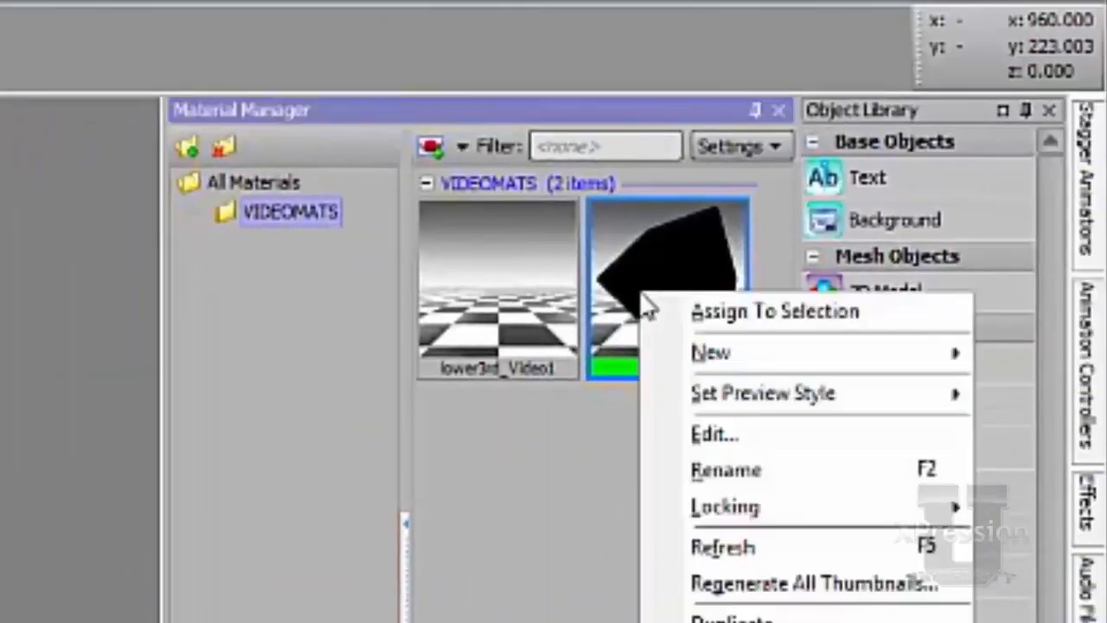
{"action": "left_click", "coordinate": [718, 471]}
{"action": "type", "text": "MASK"}
{"action": "key", "text": "Return"}
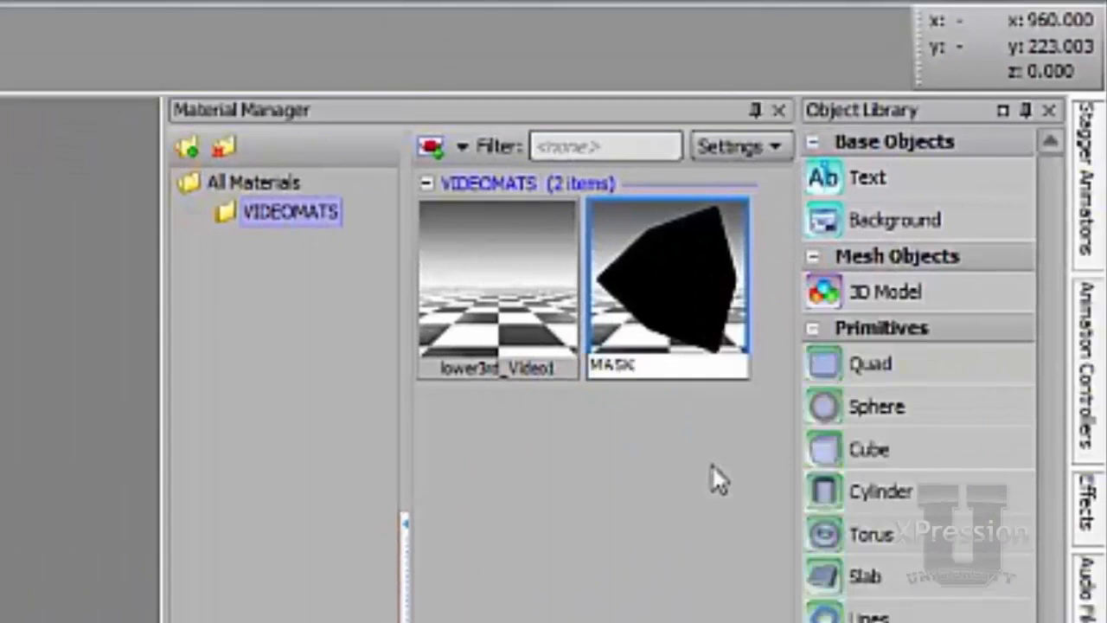
{"action": "key", "text": "Return"}
{"action": "type", "text": "1"}
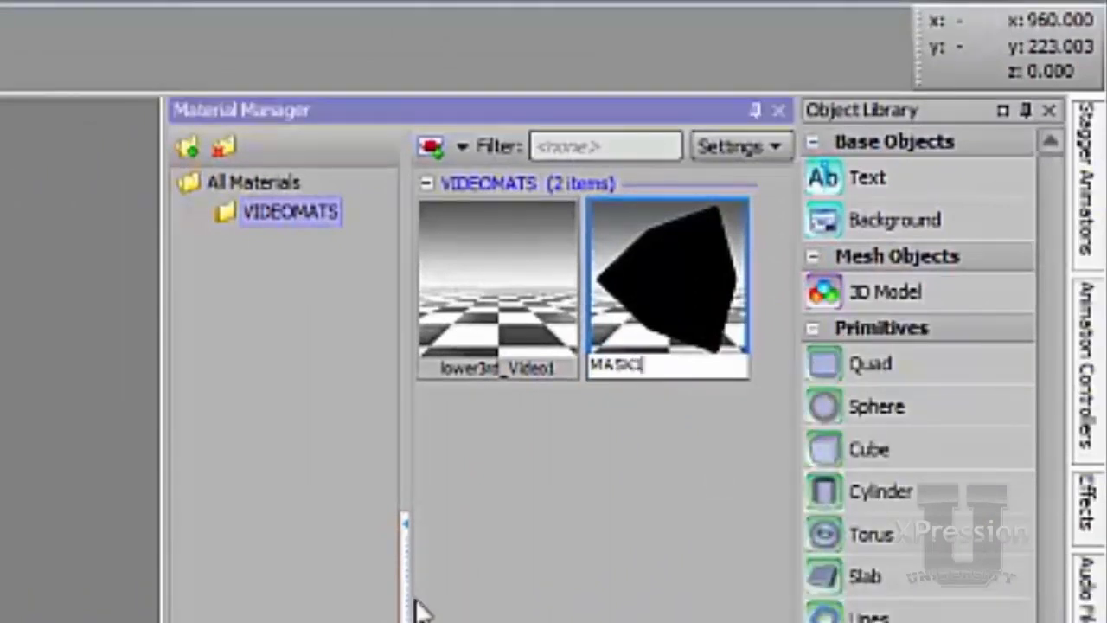
{"action": "key", "text": "Return"}
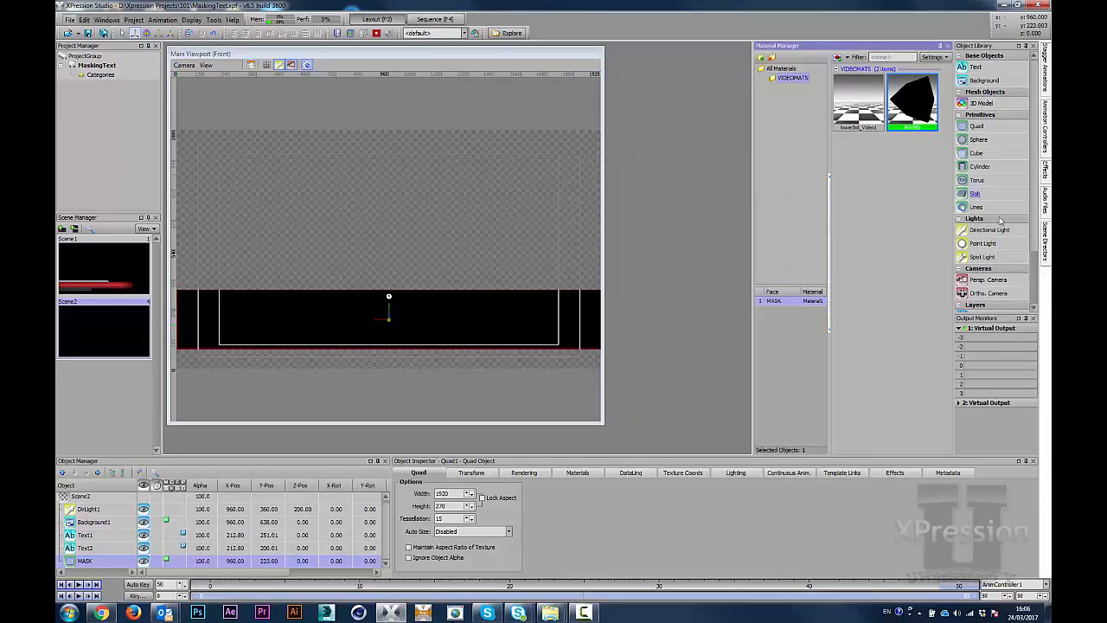
Step: Add a layer object to the scene and nest Background1, Text1, Text2 and MASK inside it
{"action": "scroll", "coordinate": [977, 225], "scroll_direction": "down", "scroll_amount": 3}
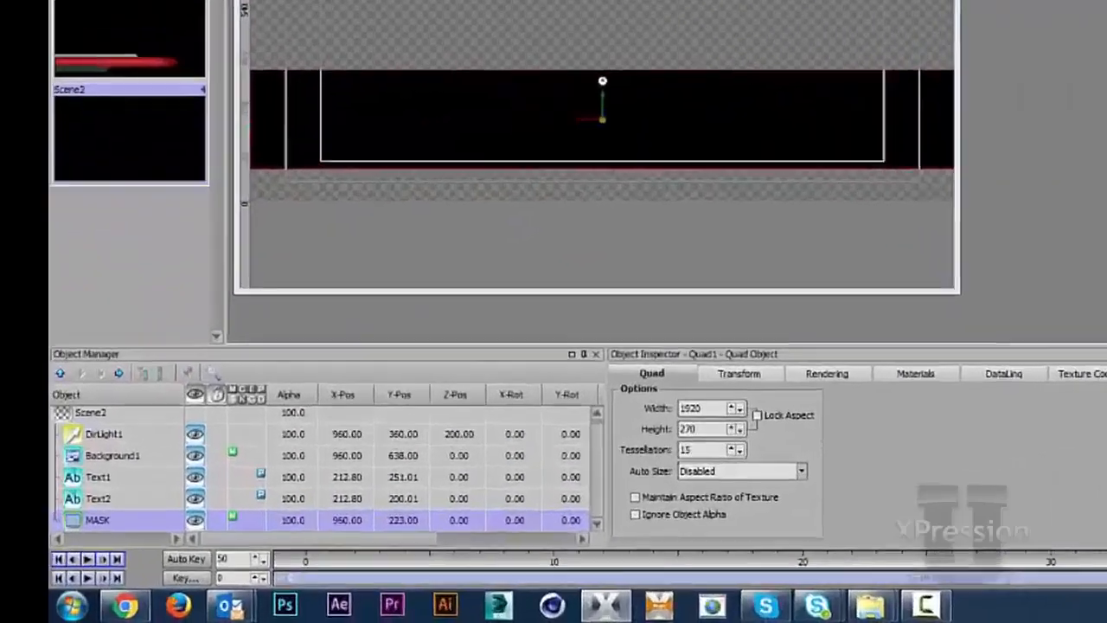
{"action": "double_click", "coordinate": [966, 246]}
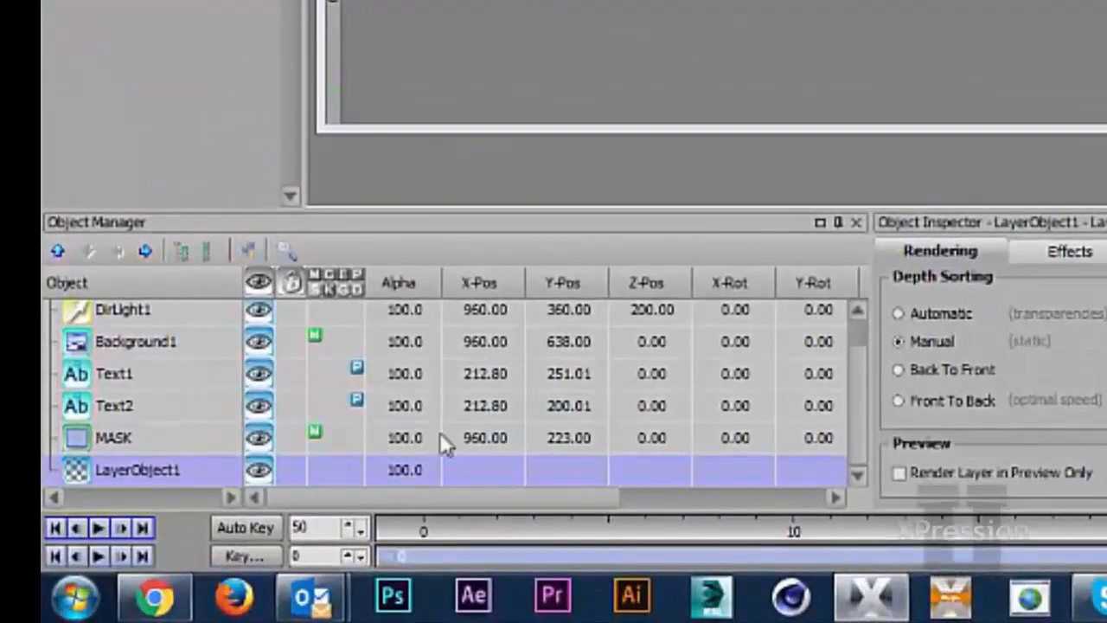
{"action": "left_click", "coordinate": [171, 356]}
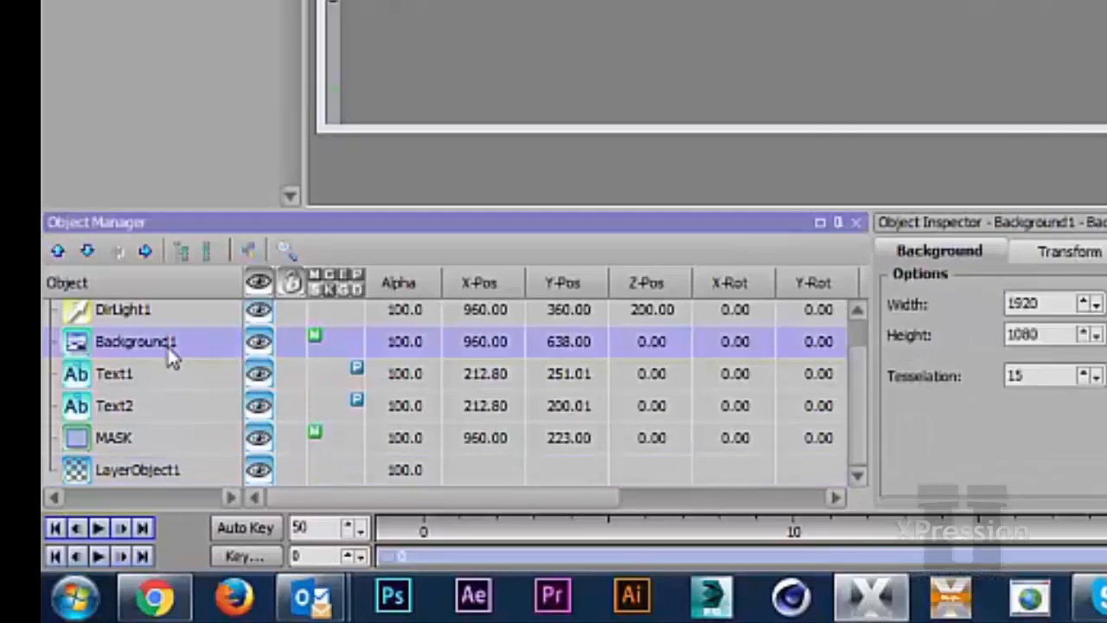
{"action": "left_click", "coordinate": [162, 432], "text": "shift"}
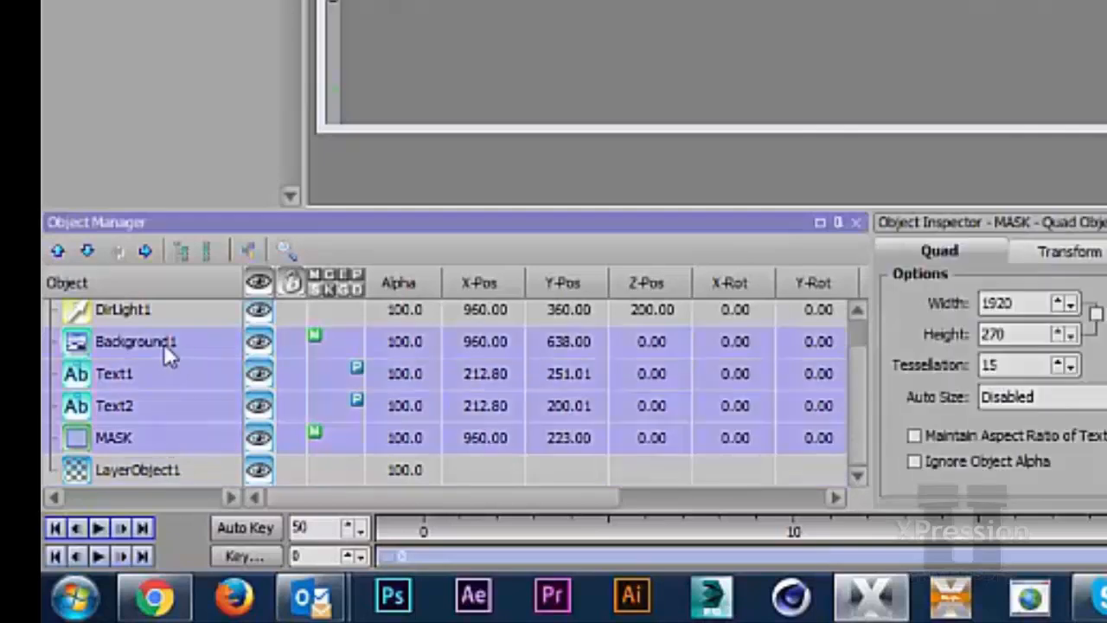
{"action": "left_click_drag", "start_coordinate": [167, 340], "coordinate": [159, 483]}
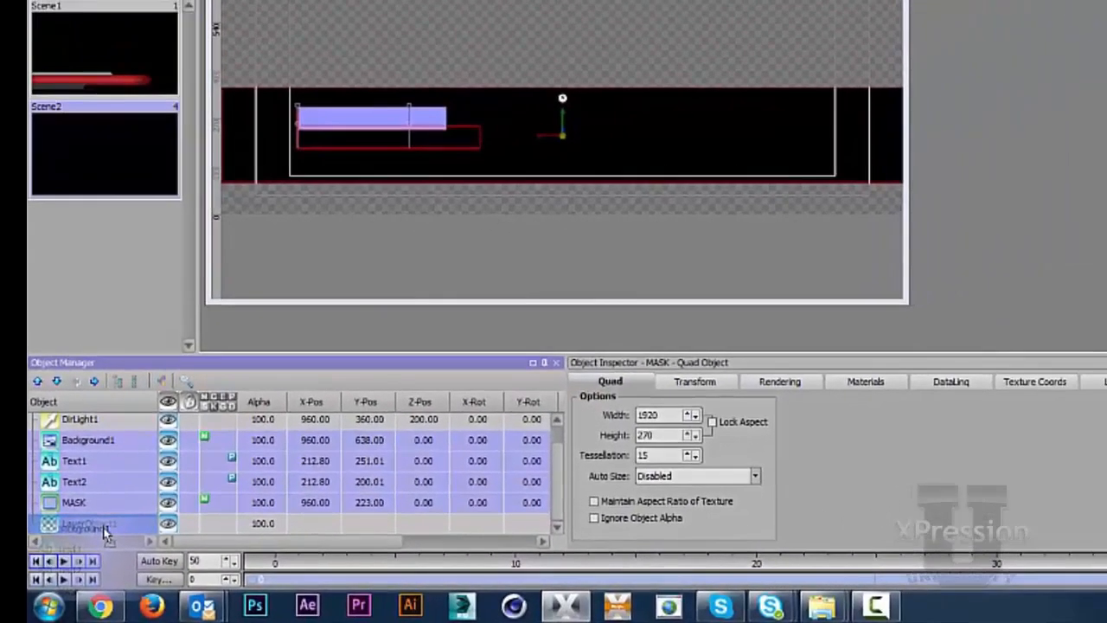
{"action": "left_click_drag", "start_coordinate": [104, 531], "coordinate": [105, 534]}
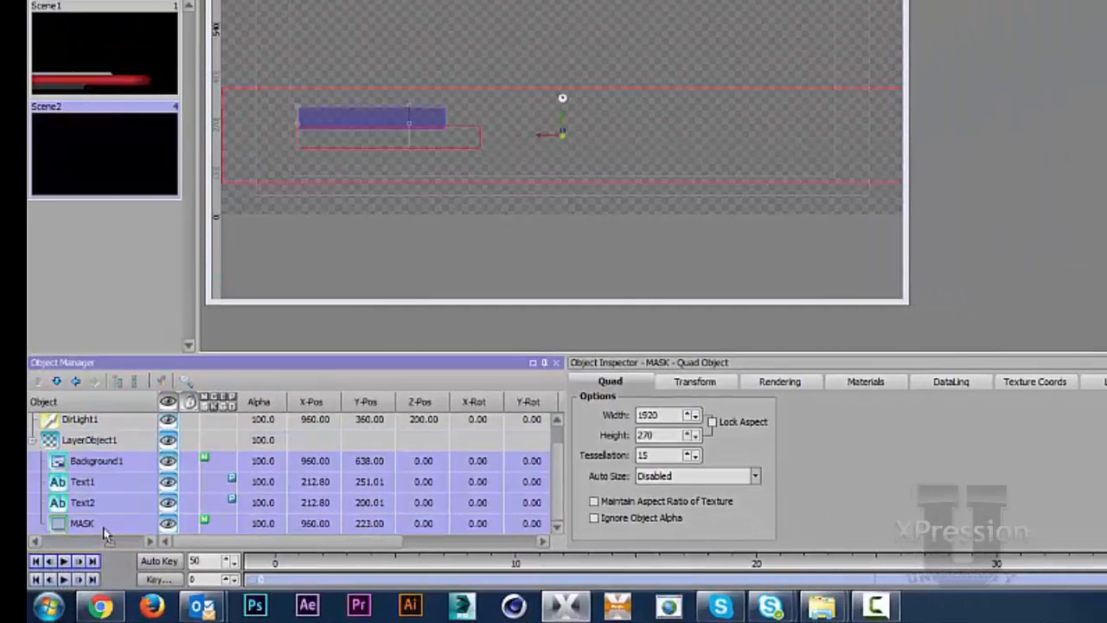
Step: Take Background1 out of the layer object and back to the scene's top level
{"action": "left_click", "coordinate": [69, 460]}
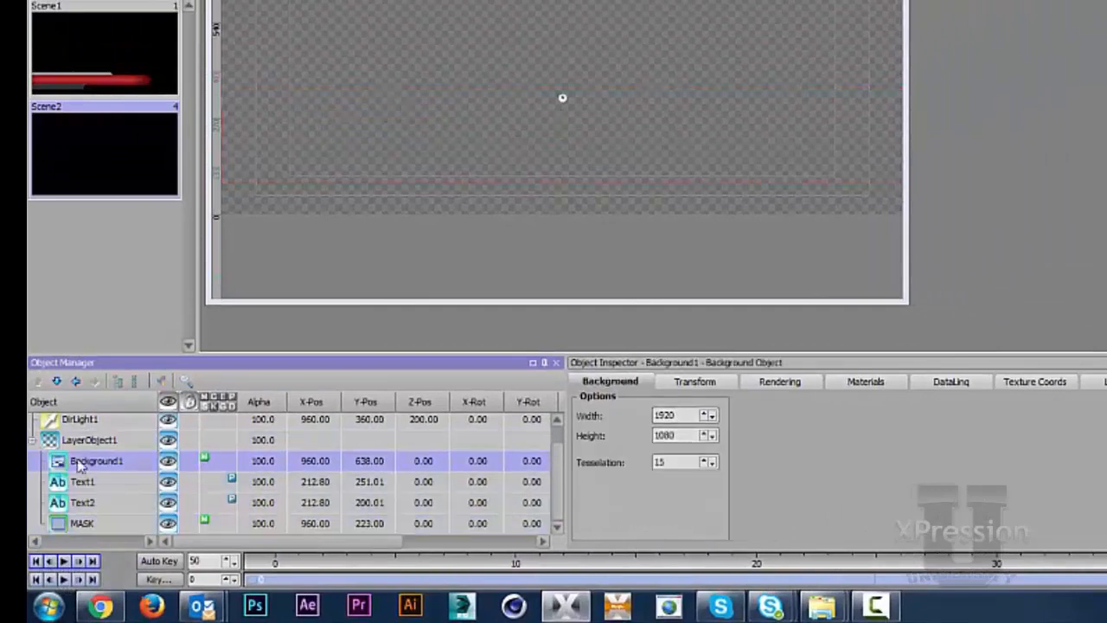
{"action": "left_click", "coordinate": [75, 381]}
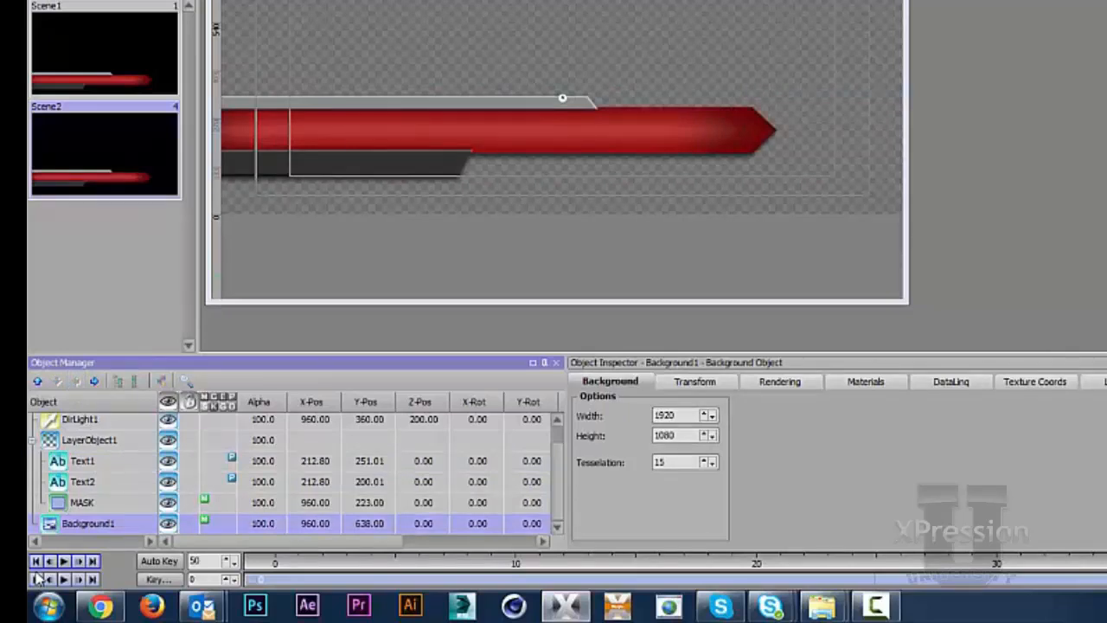
Step: Move Background1 above LayerObject1 in the scene hierarchy and enlarge the object list to show every object
{"action": "left_click_drag", "start_coordinate": [48, 526], "coordinate": [83, 441]}
{"action": "left_click", "coordinate": [55, 462]}
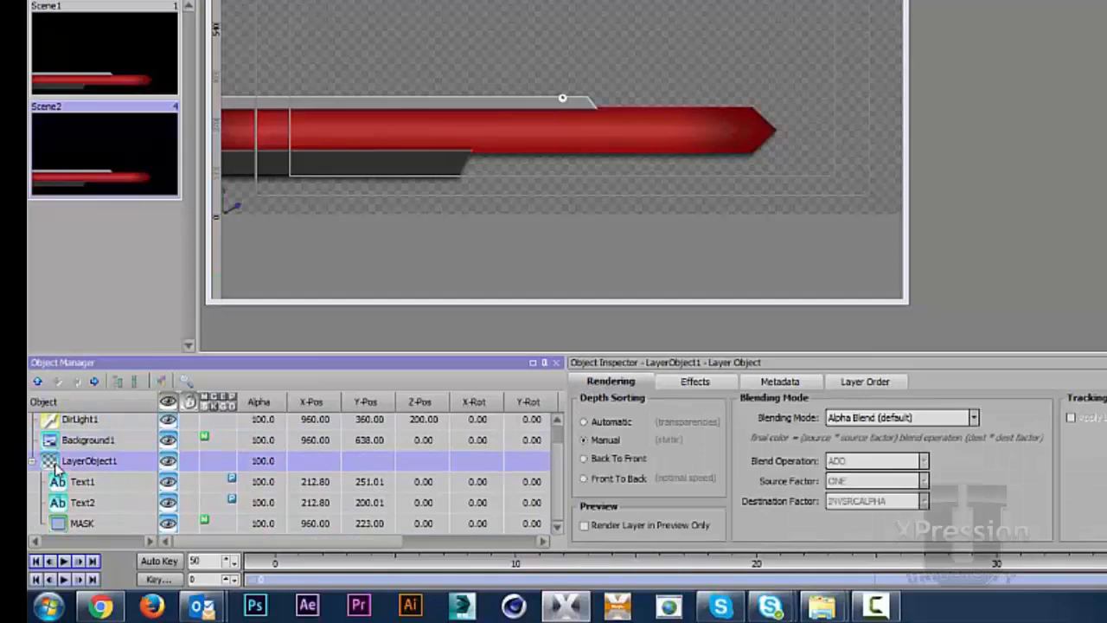
{"action": "left_click_drag", "start_coordinate": [340, 356], "coordinate": [339, 275]}
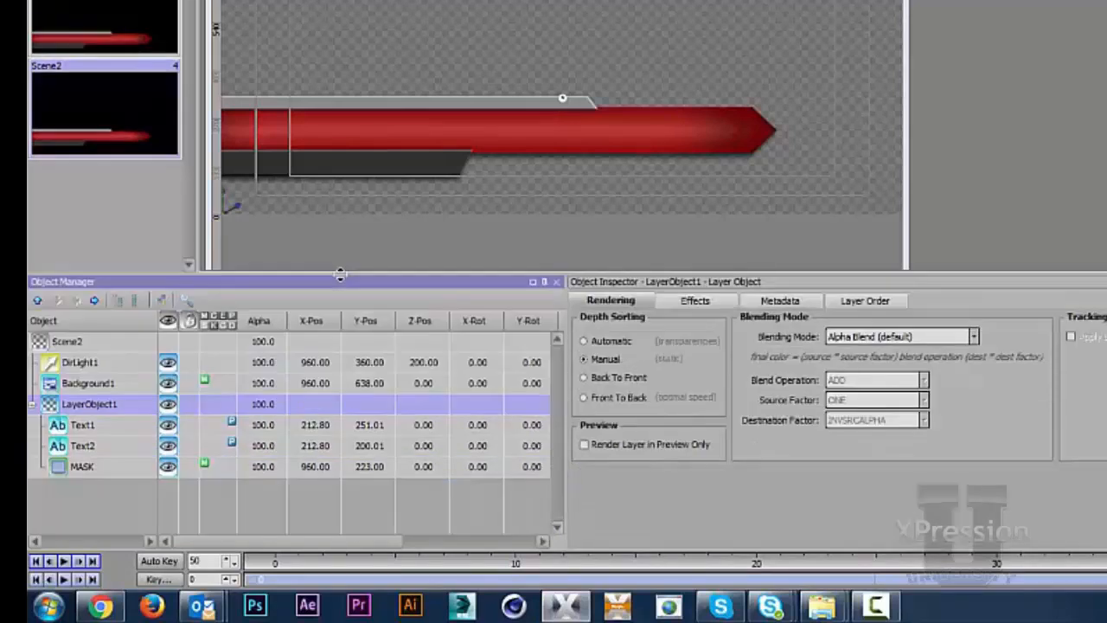
Step: With MASK selected, open SceneDirector1 and scrub and play the animation, stopping at frame 26
{"action": "left_click", "coordinate": [111, 468]}
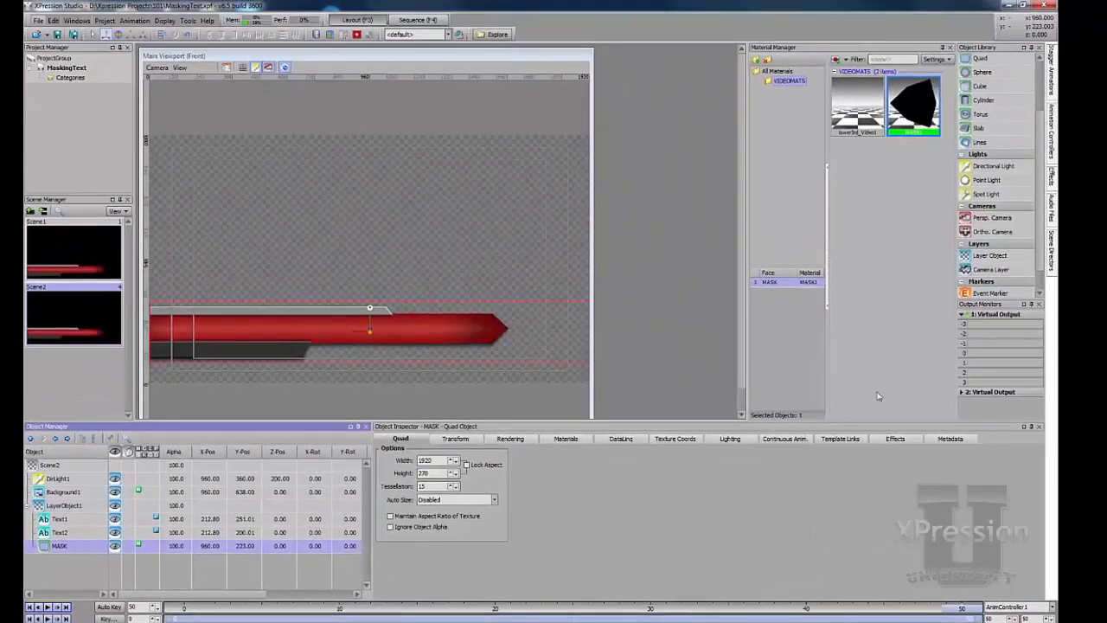
{"action": "left_click", "coordinate": [1051, 262]}
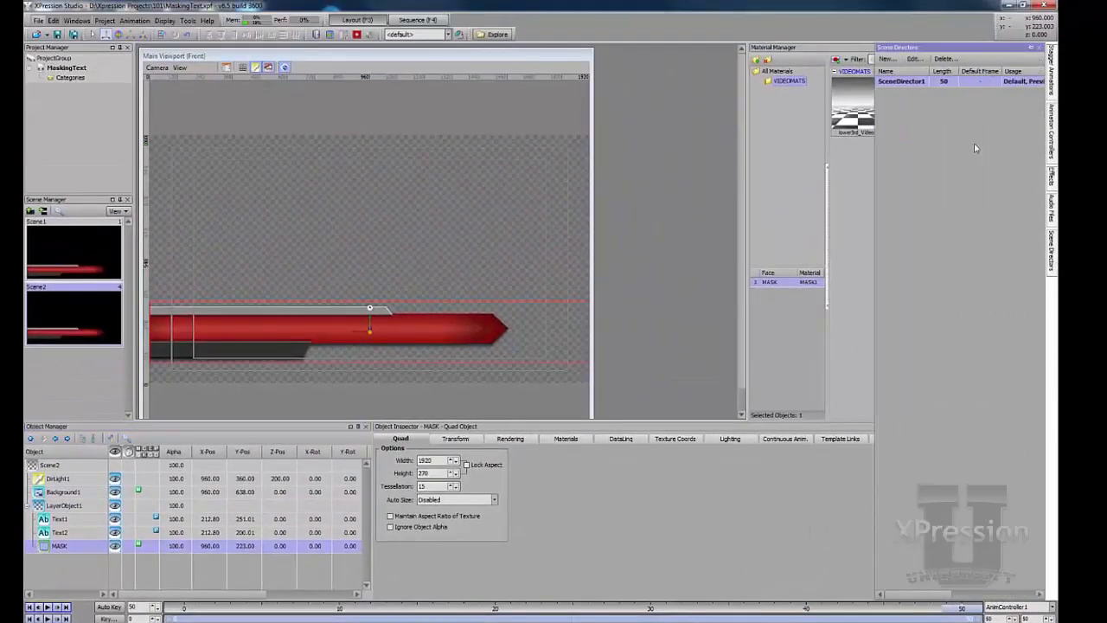
{"action": "double_click", "coordinate": [913, 83]}
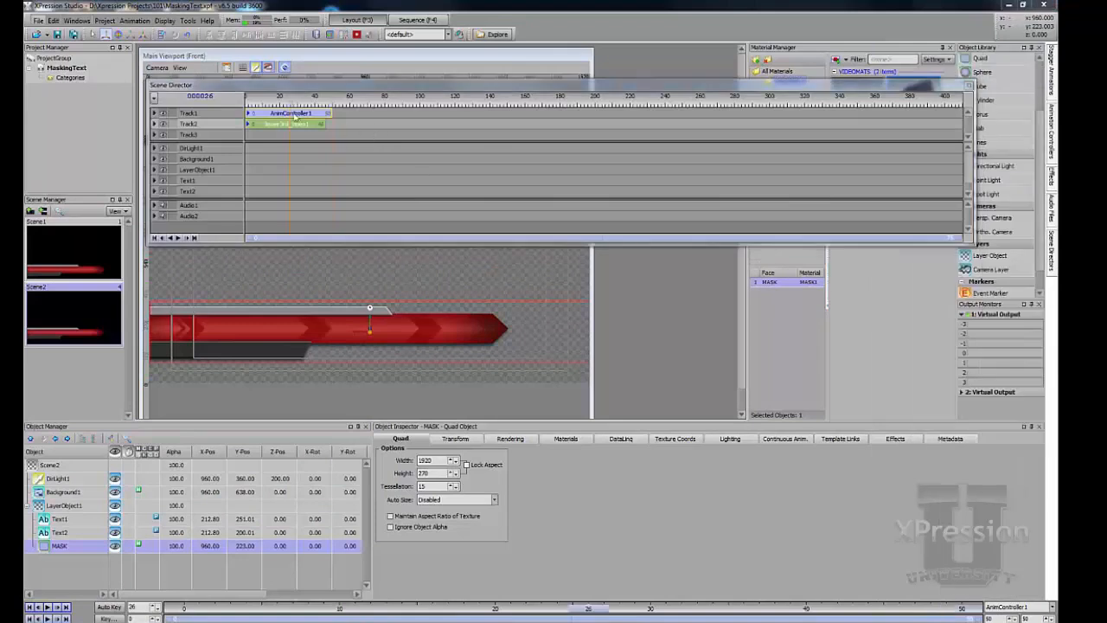
{"action": "left_click_drag", "start_coordinate": [279, 106], "coordinate": [241, 110]}
{"action": "key", "text": "space"}
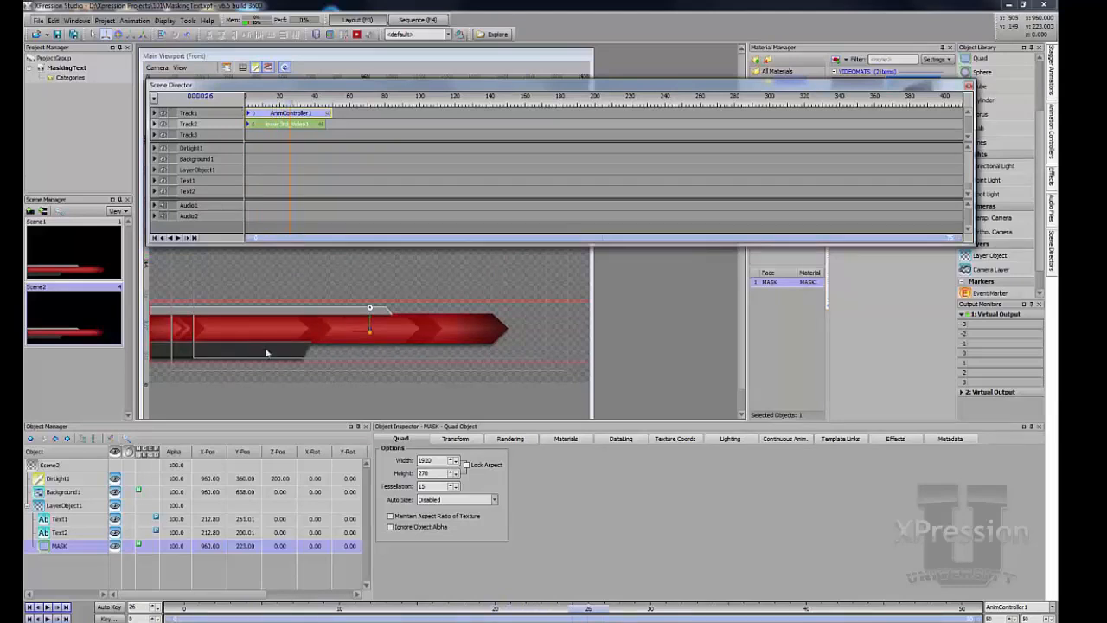
Step: Set MASK's X position to 1112 and start a keyframe at frame 26 for the selected object
{"action": "left_click", "coordinate": [455, 438]}
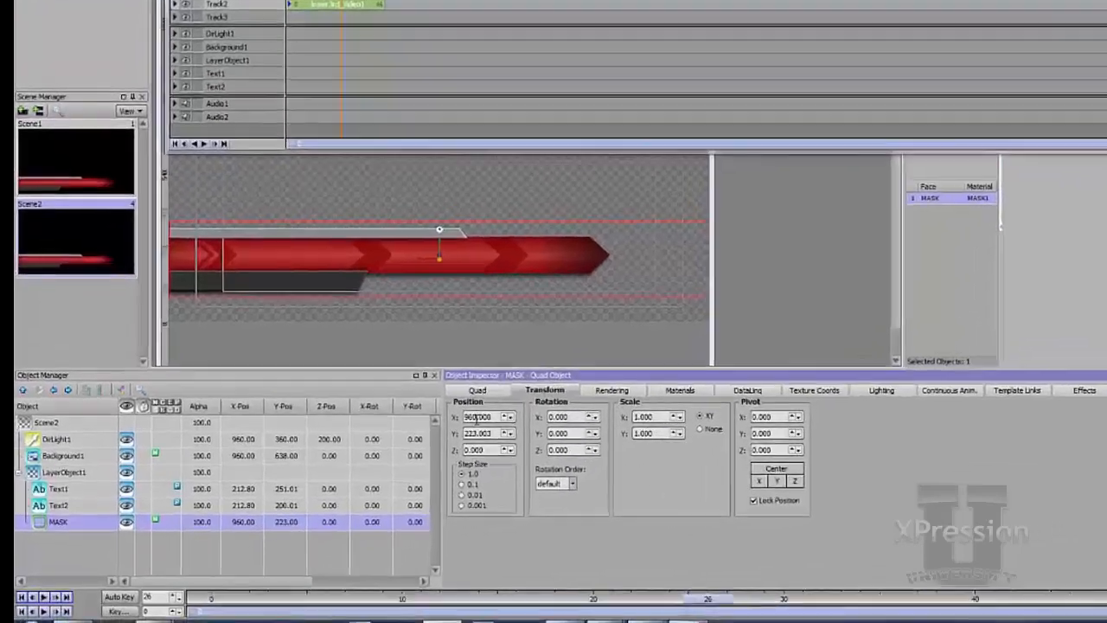
{"action": "left_click_drag", "start_coordinate": [401, 459], "coordinate": [401, 377]}
{"action": "left_click_drag", "start_coordinate": [600, 225], "coordinate": [600, 219]}
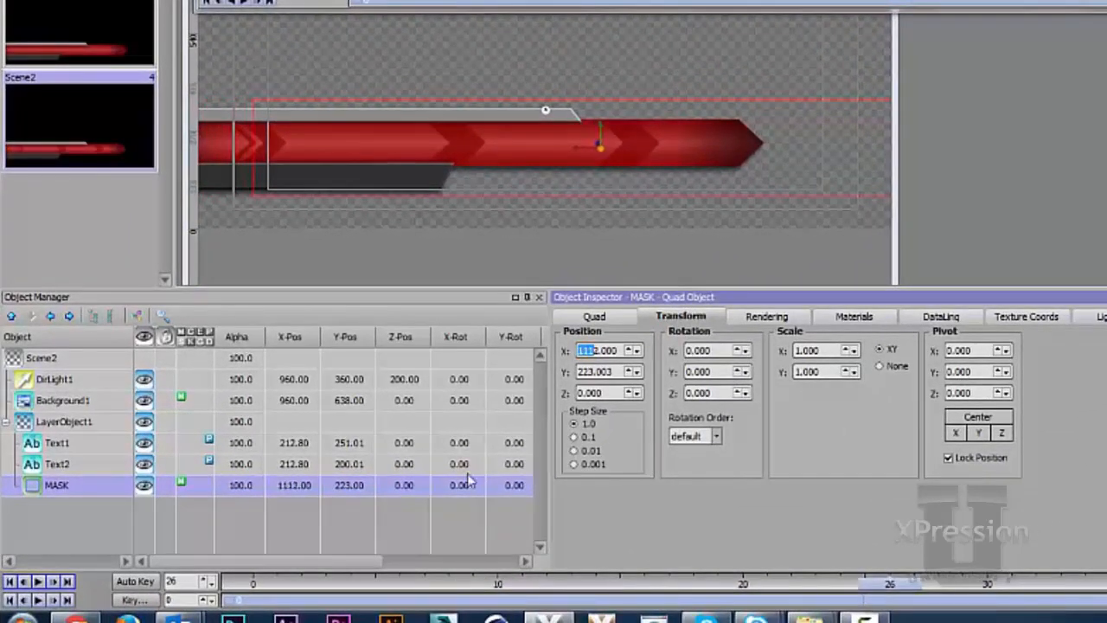
{"action": "left_click", "coordinate": [139, 600]}
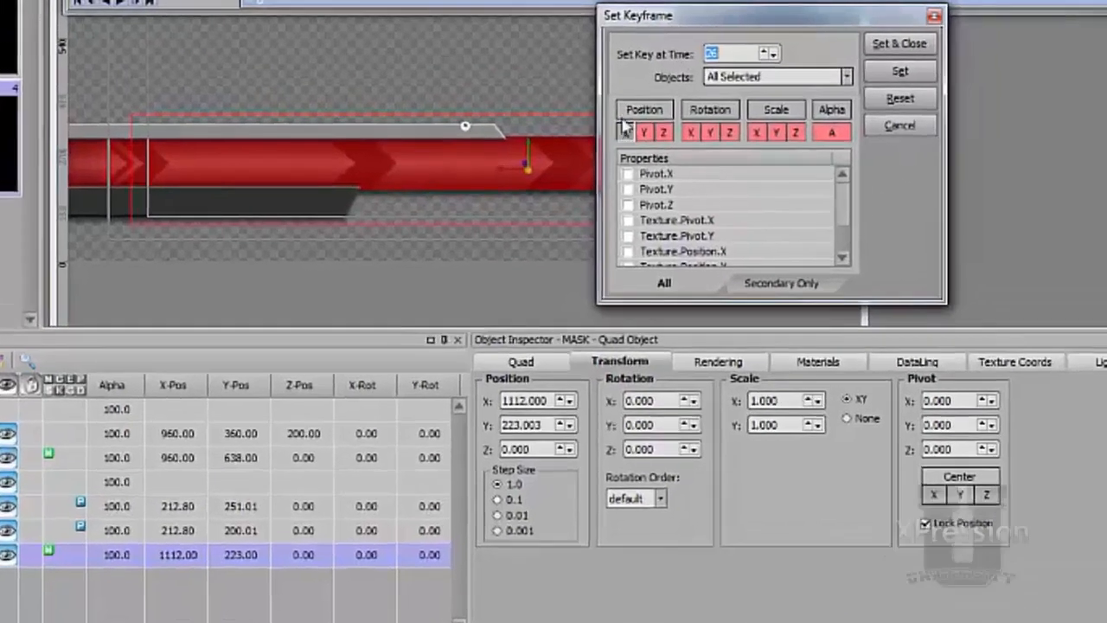
{"action": "left_click", "coordinate": [625, 132]}
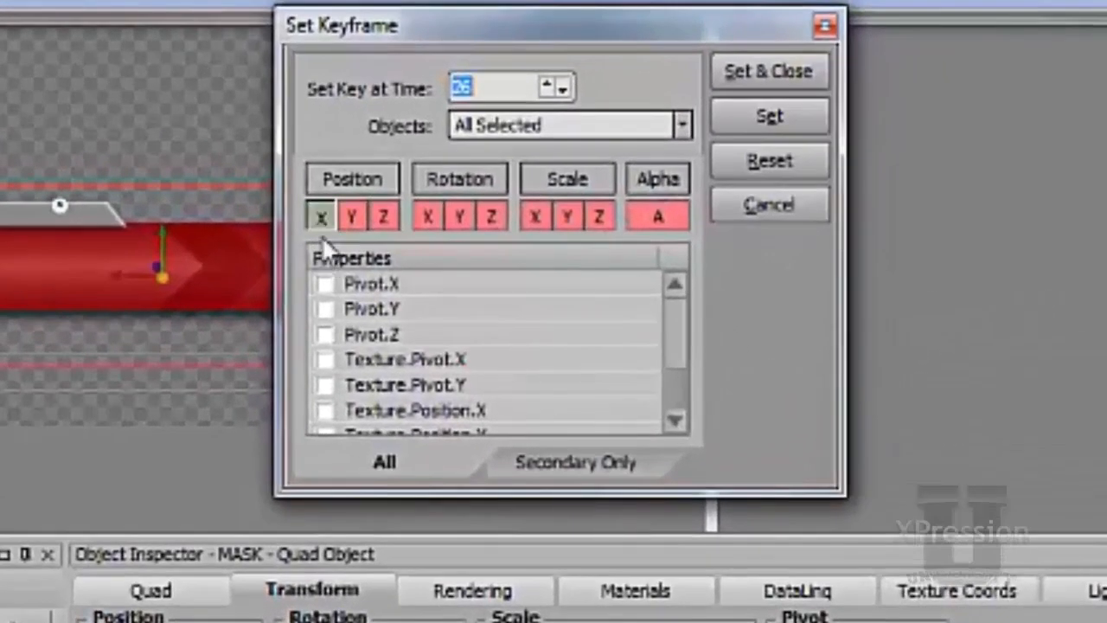
Step: Try switching the keyframe's position, rotation and scale channels on and back off
{"action": "left_click", "coordinate": [357, 186]}
{"action": "left_click", "coordinate": [491, 185]}
{"action": "left_click", "coordinate": [555, 188]}
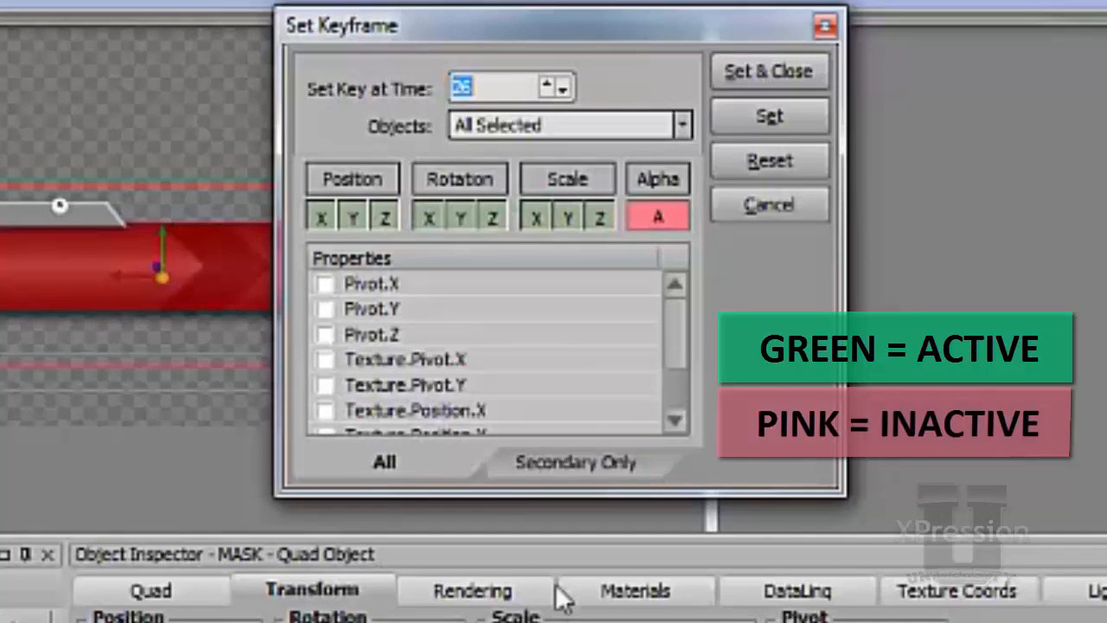
{"action": "left_click", "coordinate": [583, 179]}
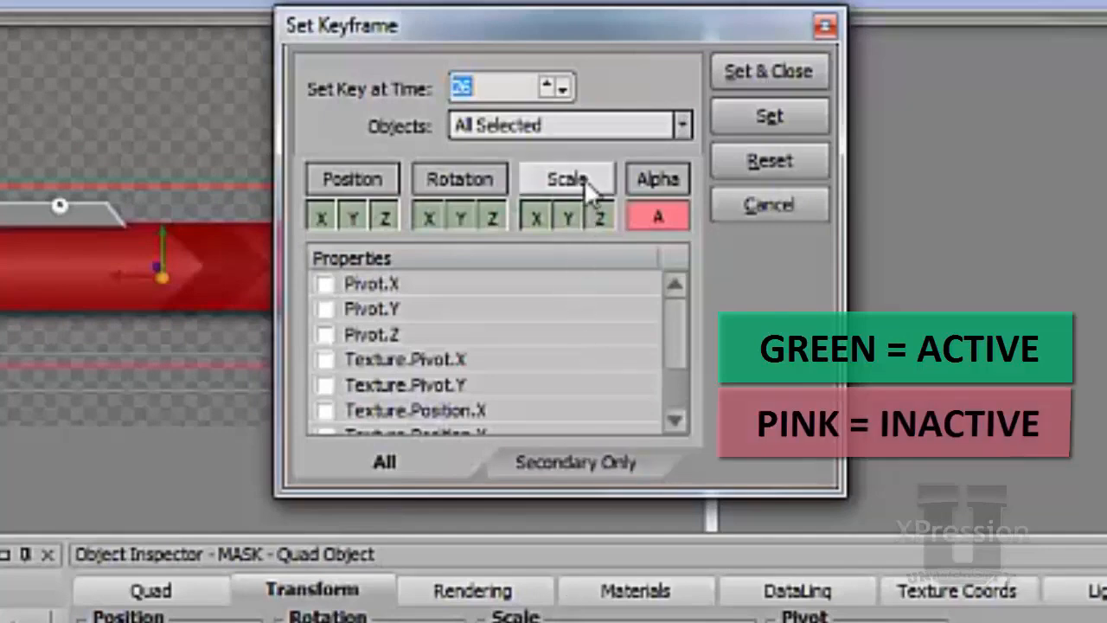
{"action": "left_click", "coordinate": [475, 180]}
{"action": "left_click", "coordinate": [359, 180]}
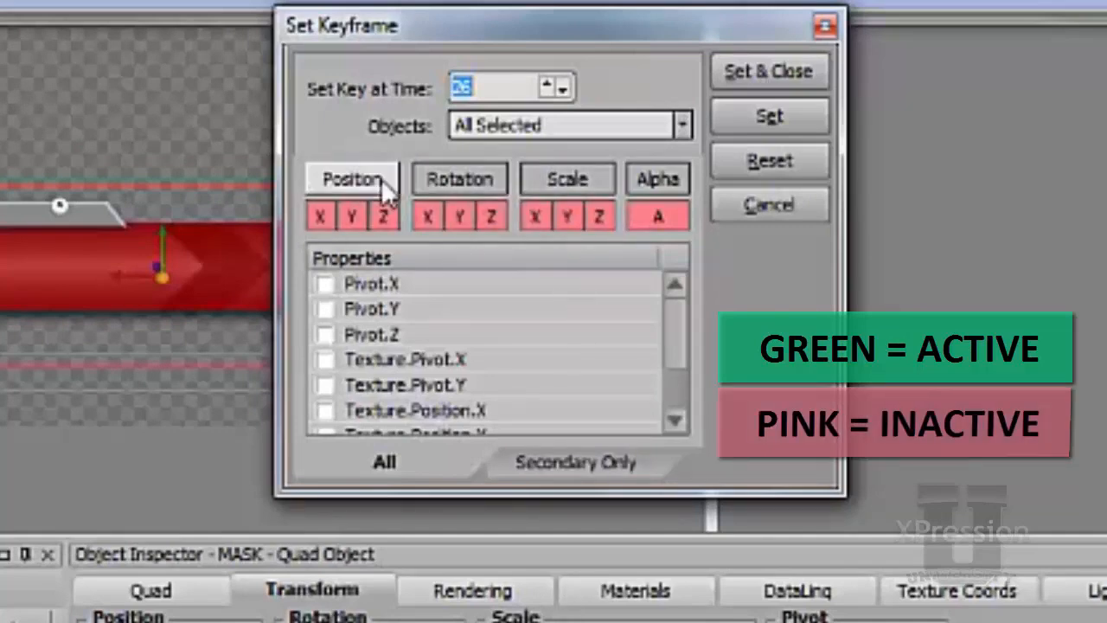
Step: Activate only the X position channel and set MASK's keyframe at frame 26
{"action": "left_click", "coordinate": [317, 219]}
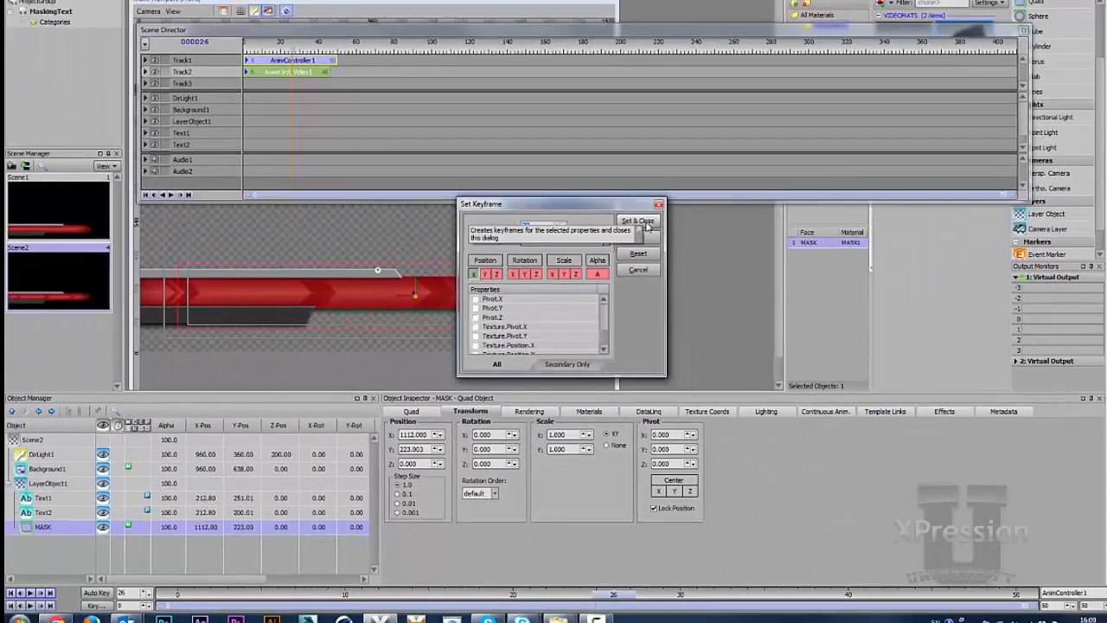
{"action": "left_click", "coordinate": [640, 221]}
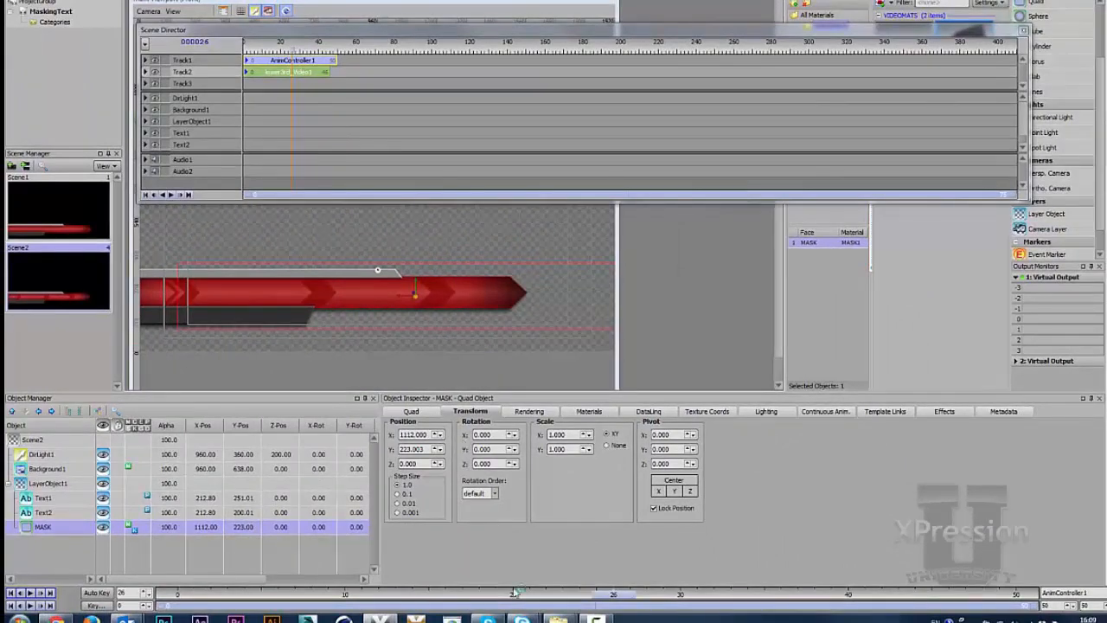
Step: Keyframe MASK at X position 2426 on frame 46 and preview the animation from the start
{"action": "left_click", "coordinate": [319, 32]}
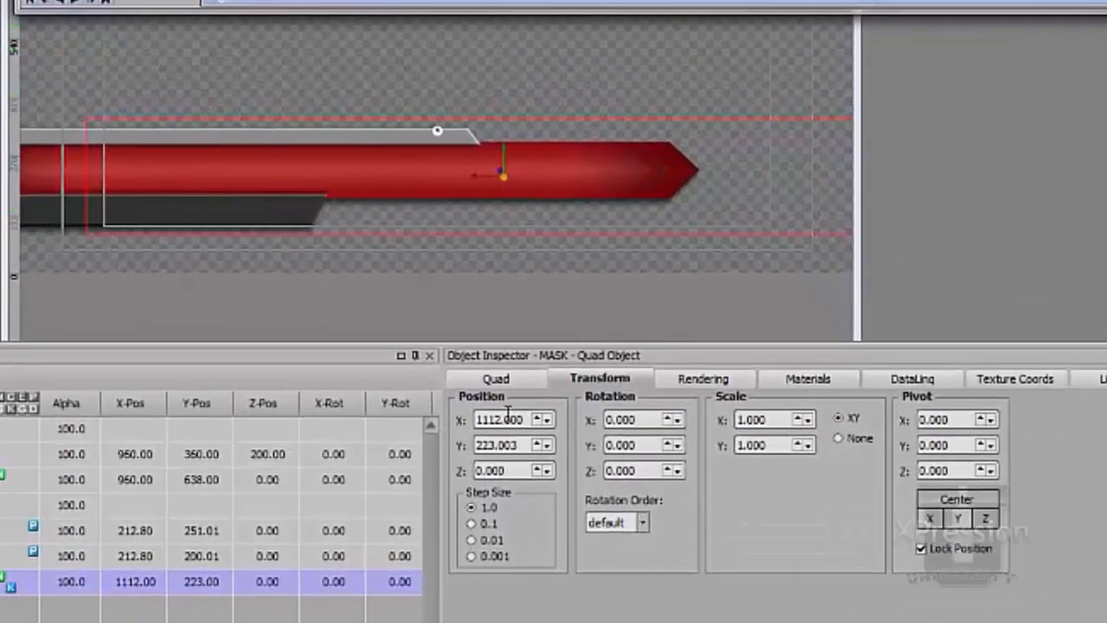
{"action": "left_click_drag", "start_coordinate": [496, 419], "coordinate": [495, 1]}
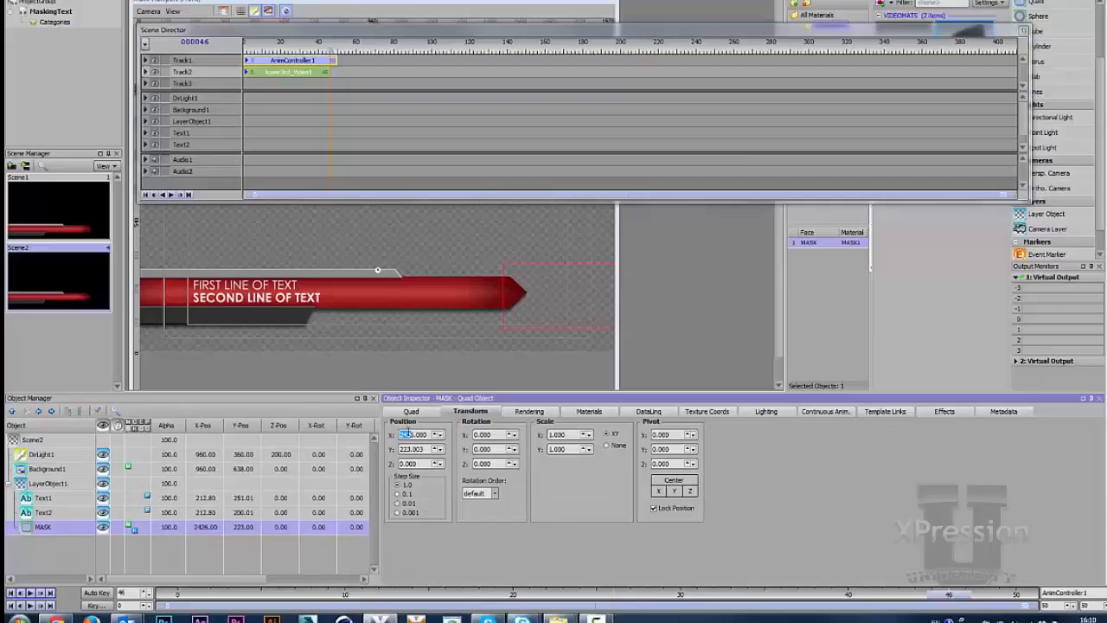
{"action": "key", "text": "ctrl+k"}
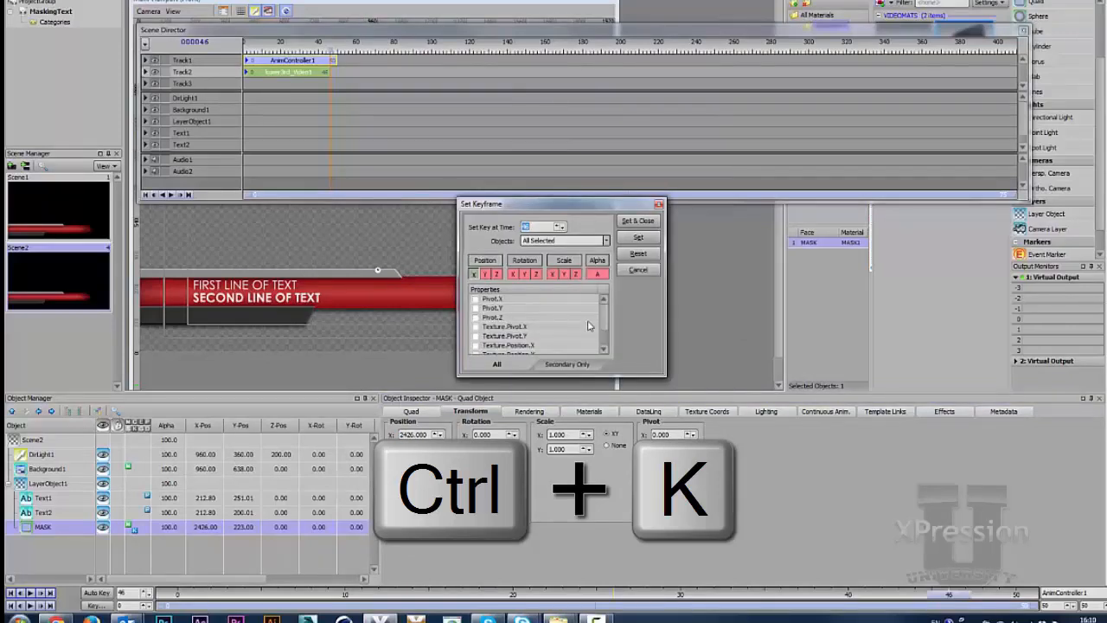
{"action": "left_click", "coordinate": [637, 221]}
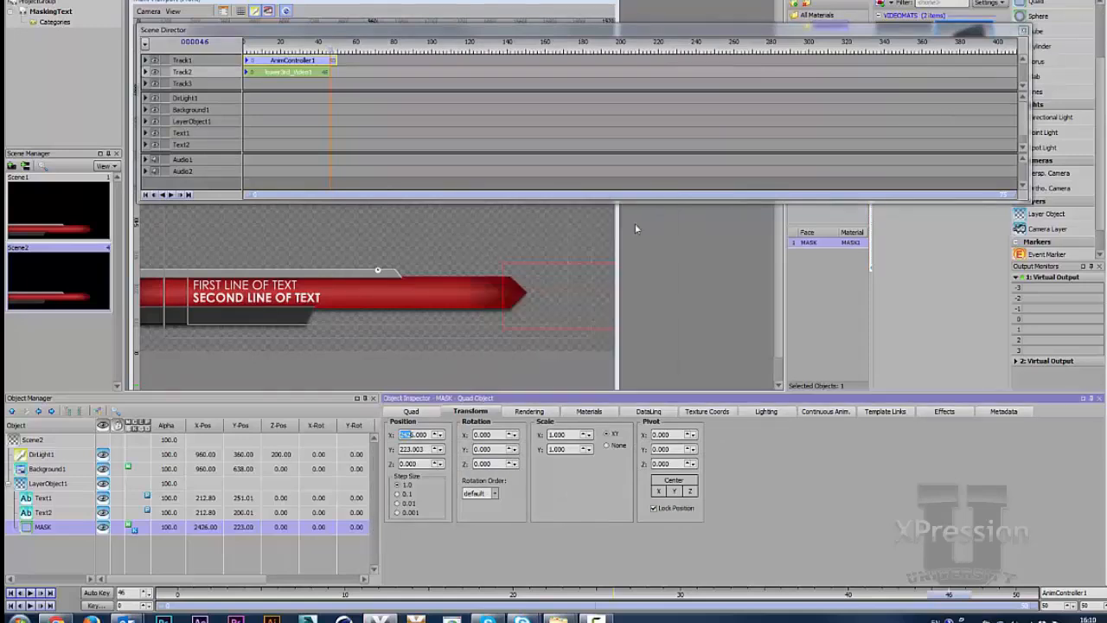
{"action": "left_click_drag", "start_coordinate": [262, 51], "coordinate": [213, 53]}
{"action": "key", "text": "space"}
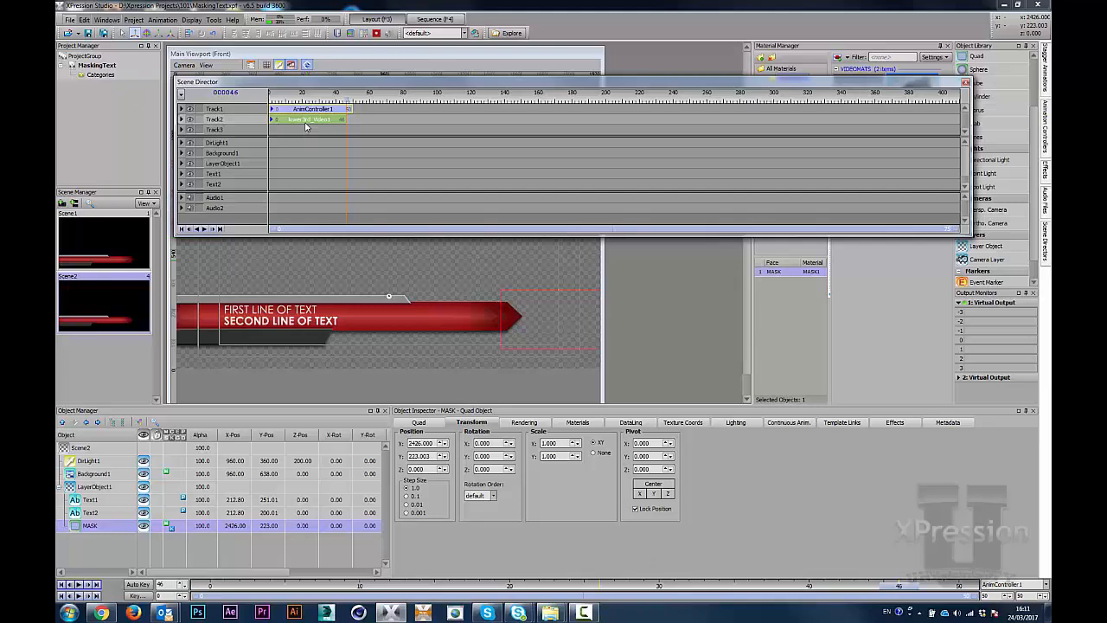
Step: Open AnimController1's key graph, show MASK's Position.X curve and set both keys' interpolation to TCB Spline
{"action": "right_click", "coordinate": [304, 115]}
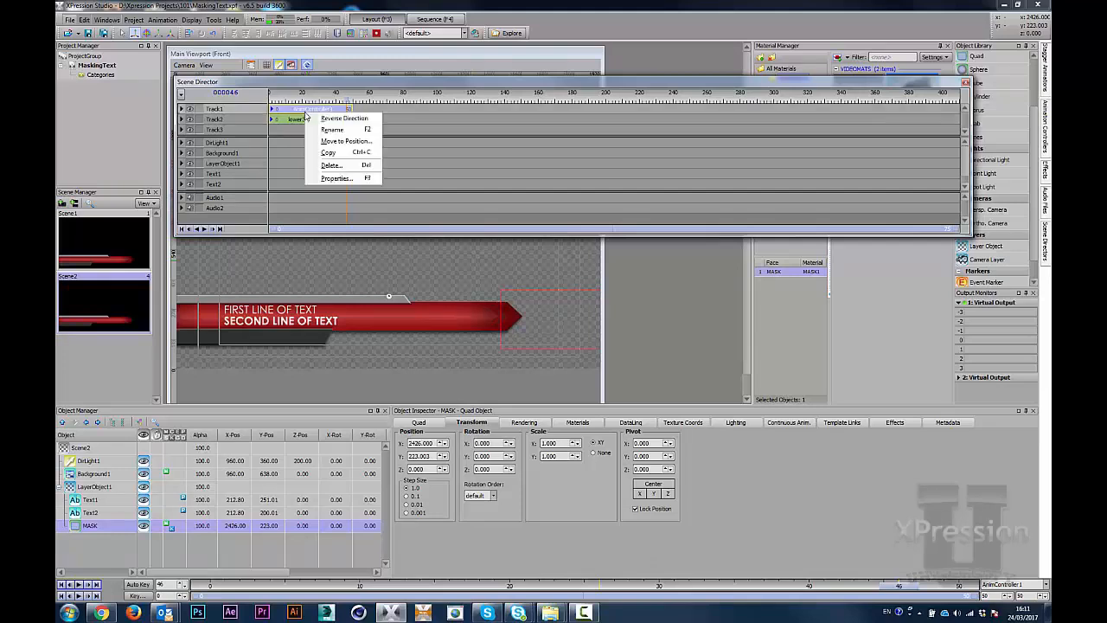
{"action": "left_click", "coordinate": [331, 184]}
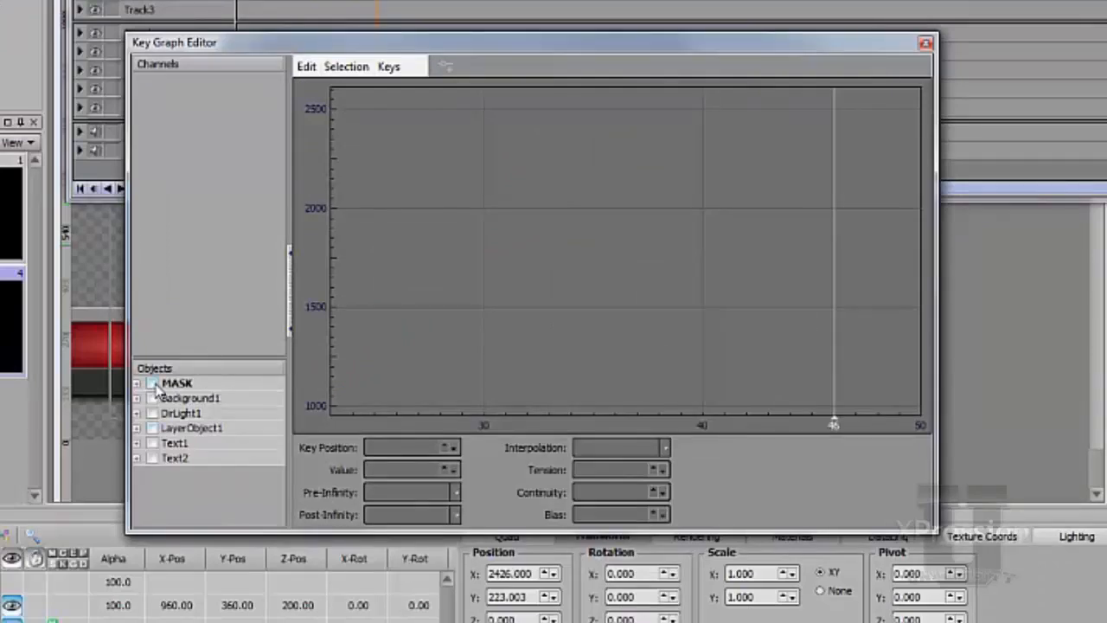
{"action": "left_click", "coordinate": [153, 383]}
{"action": "left_click", "coordinate": [201, 95]}
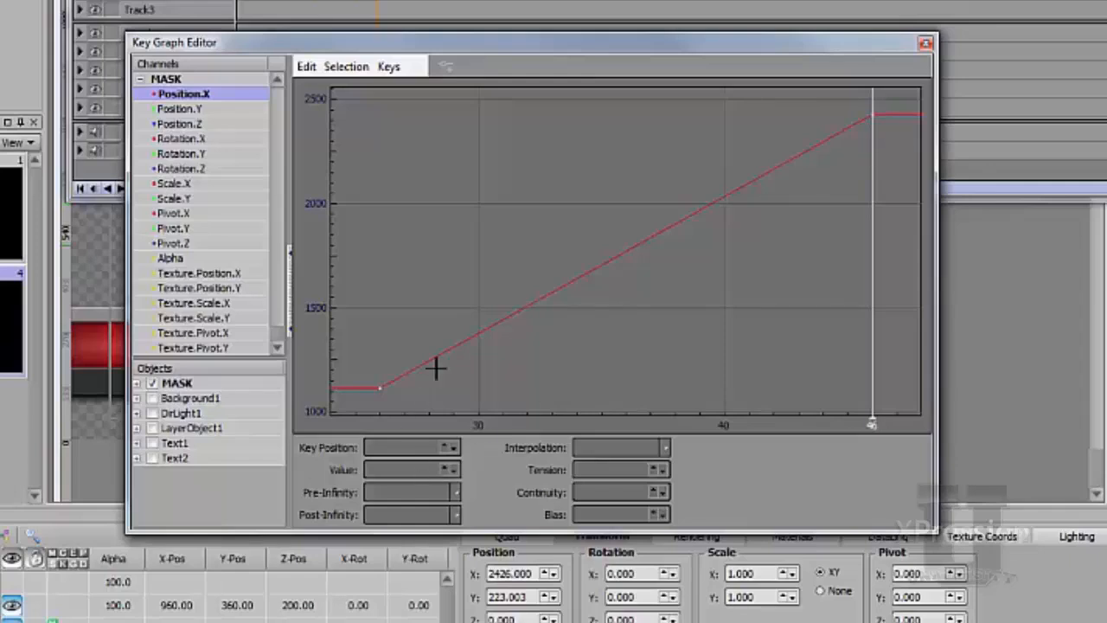
{"action": "left_click_drag", "start_coordinate": [351, 96], "coordinate": [901, 402]}
{"action": "left_click", "coordinate": [607, 448]}
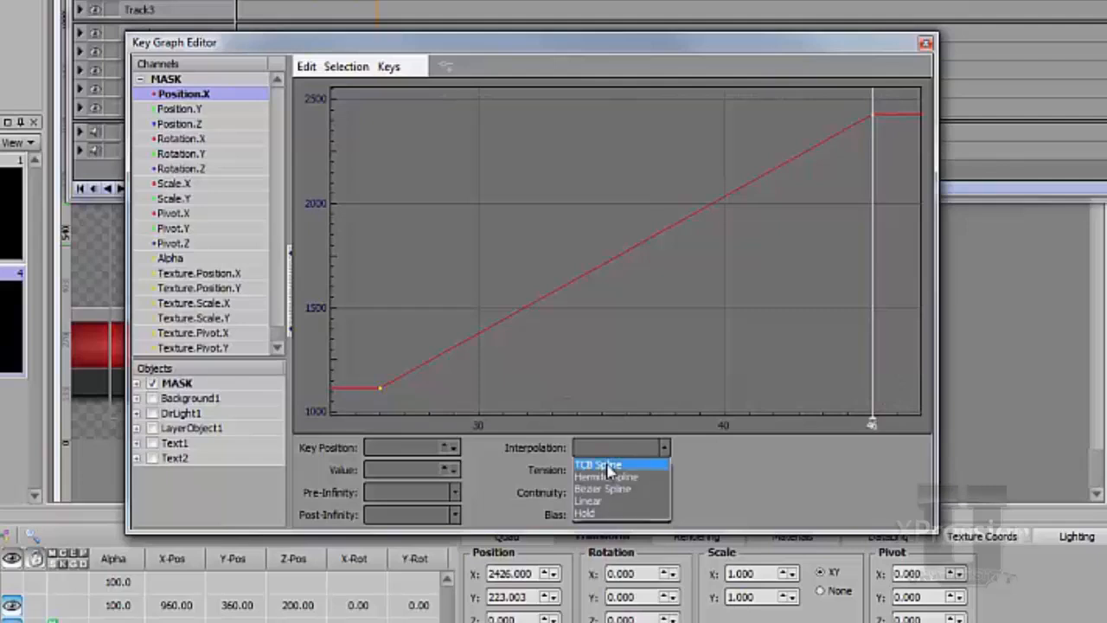
{"action": "left_click", "coordinate": [608, 467]}
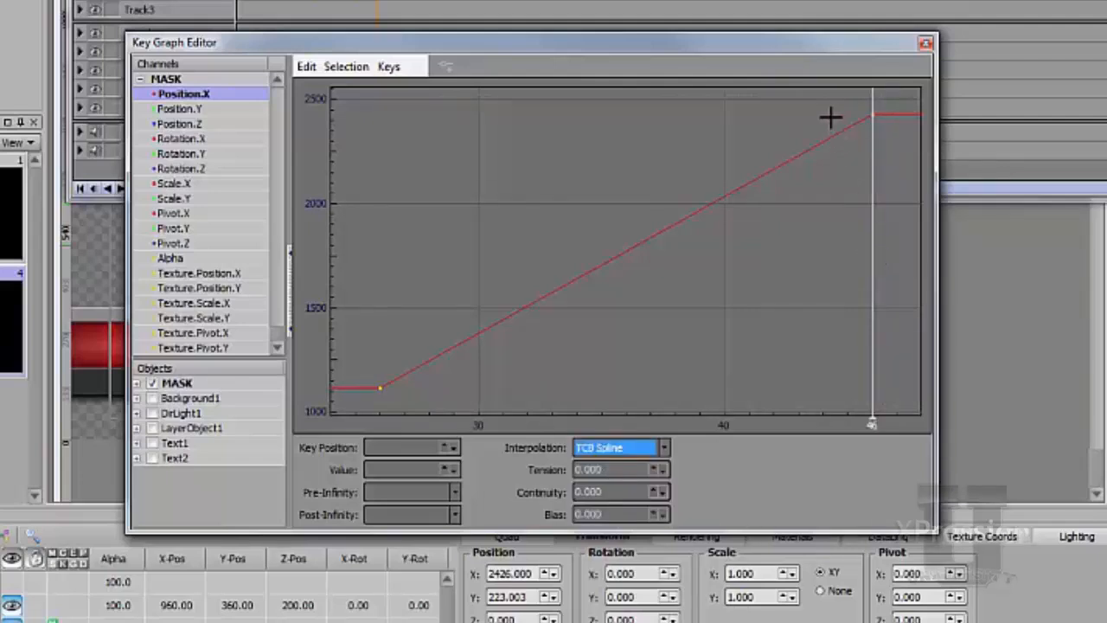
Step: Adjust the frame 46 key's tension to ease the curve's end, set the frame 26 key's tension to -2.040, and close the graph
{"action": "left_click_drag", "start_coordinate": [829, 107], "coordinate": [895, 140]}
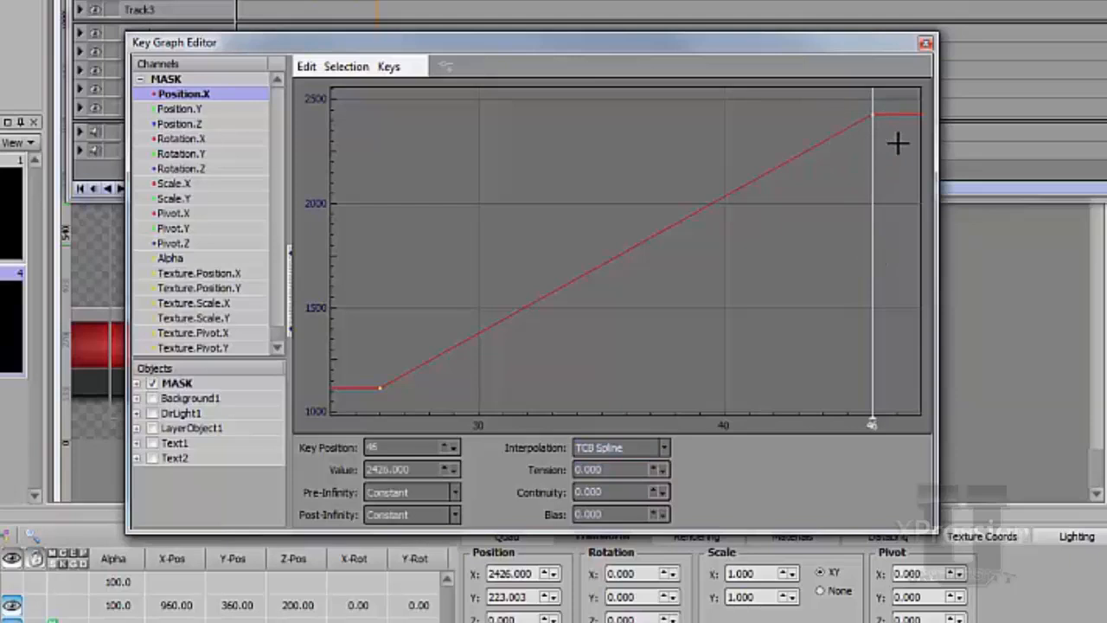
{"action": "left_click_drag", "start_coordinate": [597, 469], "coordinate": [526, 467]}
{"action": "left_click", "coordinate": [381, 388]}
{"action": "left_click_drag", "start_coordinate": [594, 470], "coordinate": [454, 470]}
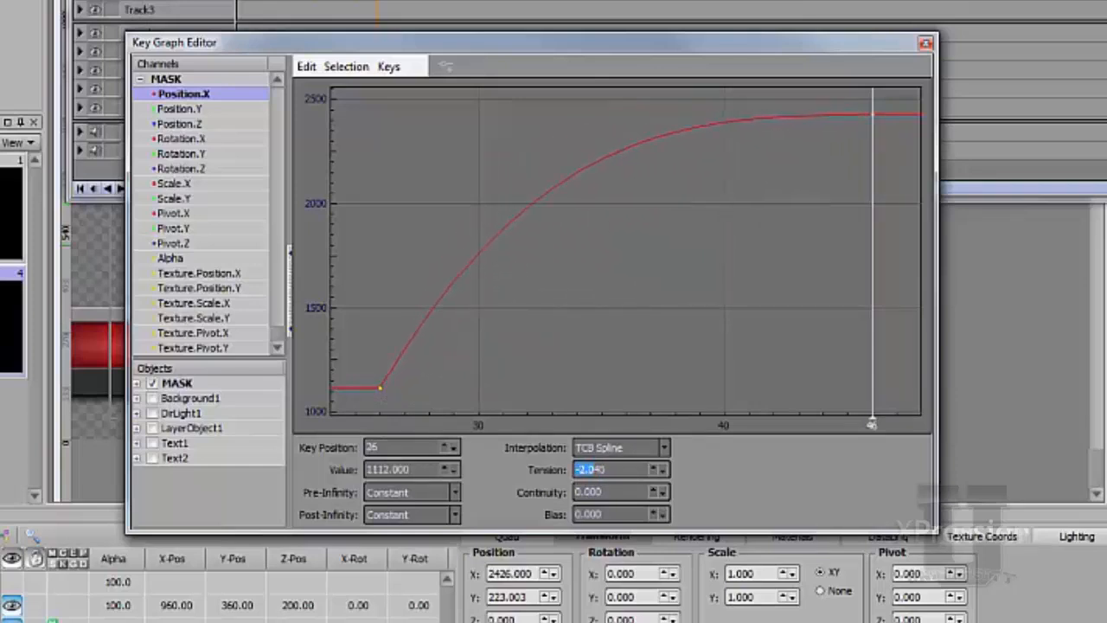
{"action": "left_click", "coordinate": [925, 48]}
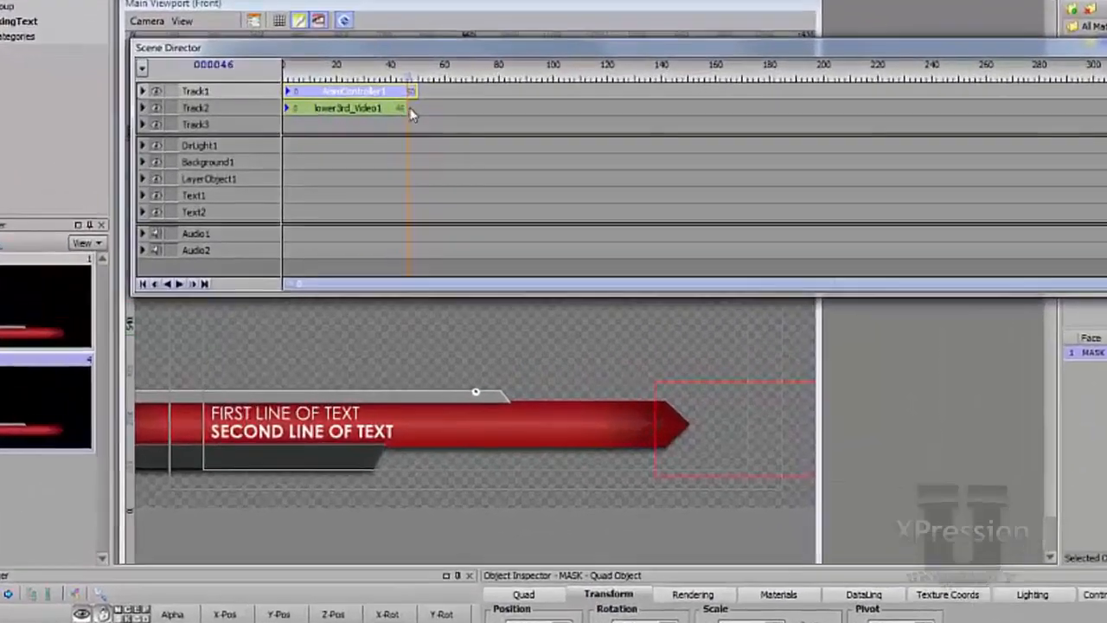
Step: Add a Reverse event clip on Track2 at frame 46, directly after the lower3rd_Video1 clip
{"action": "right_click", "coordinate": [350, 120]}
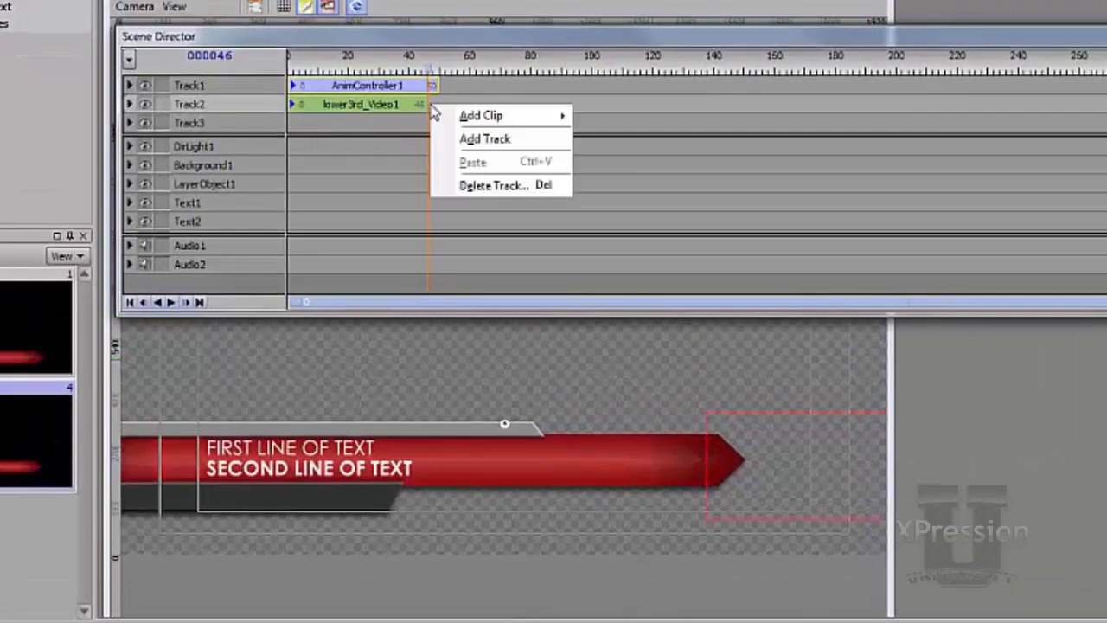
{"action": "mouse_move", "coordinate": [447, 117]}
{"action": "mouse_move", "coordinate": [622, 139]}
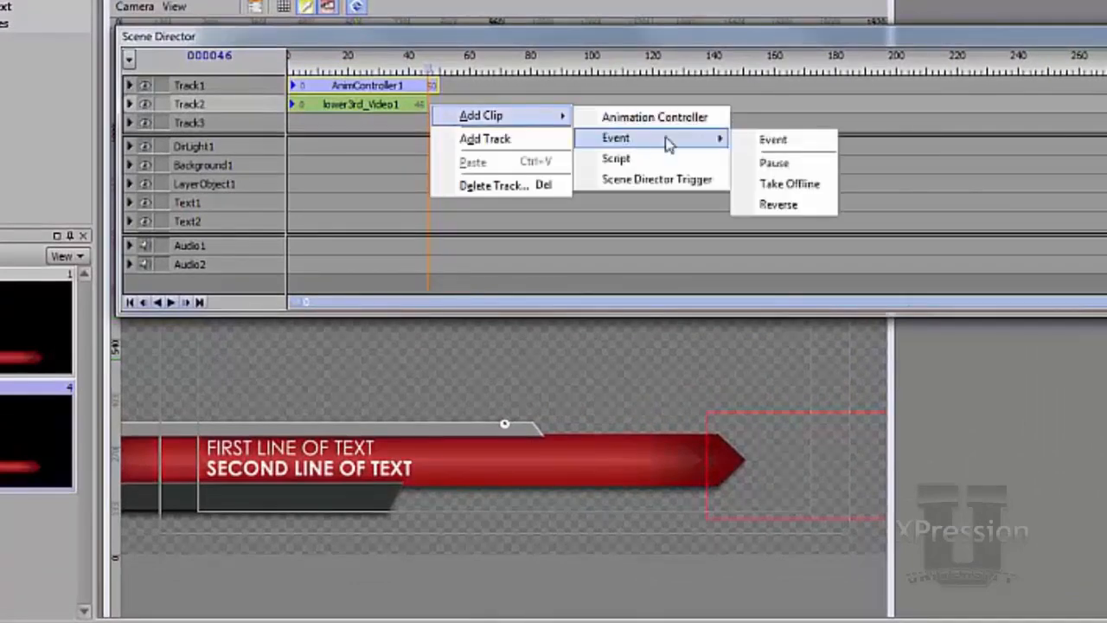
{"action": "left_click", "coordinate": [790, 205]}
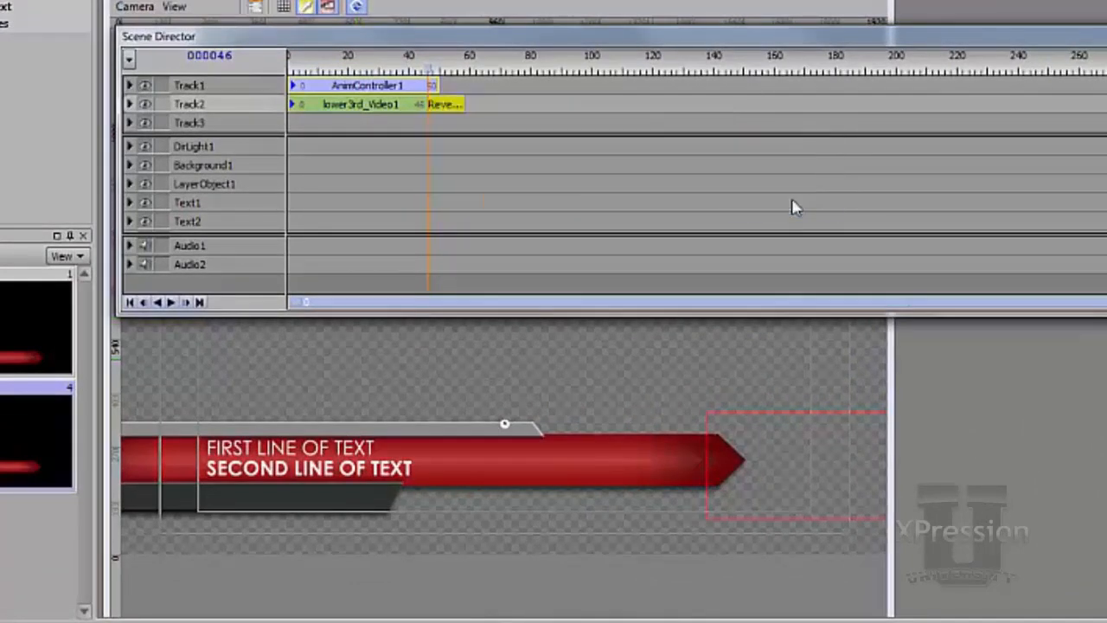
Step: Set the Reverse event's play option to Pause and play the scene from frame 0
{"action": "right_click", "coordinate": [441, 107]}
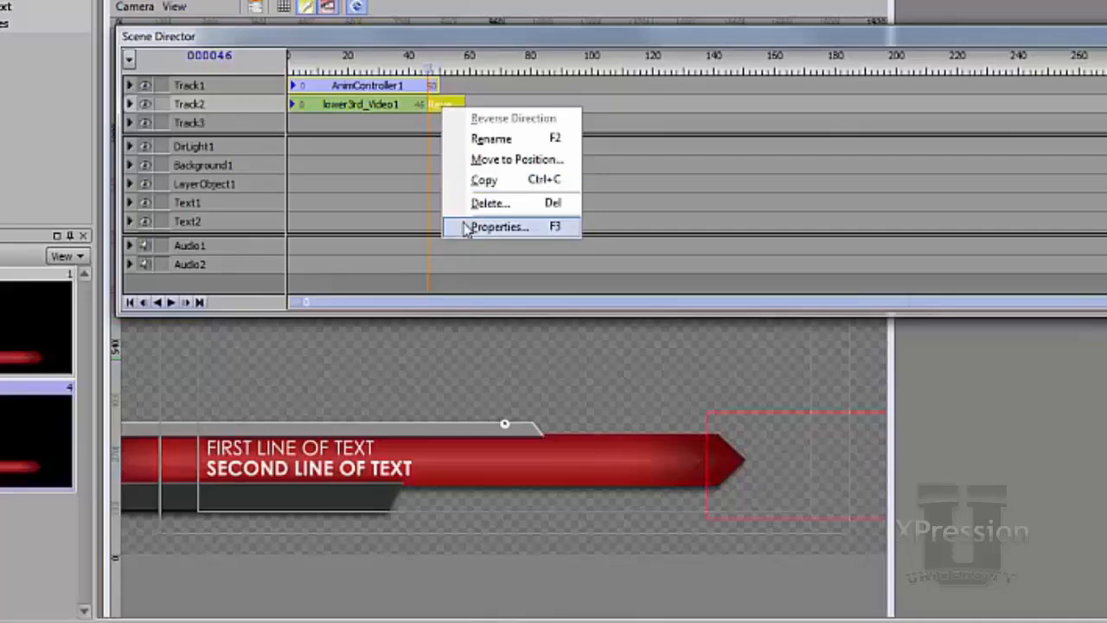
{"action": "left_click", "coordinate": [465, 227]}
{"action": "left_click", "coordinate": [748, 442]}
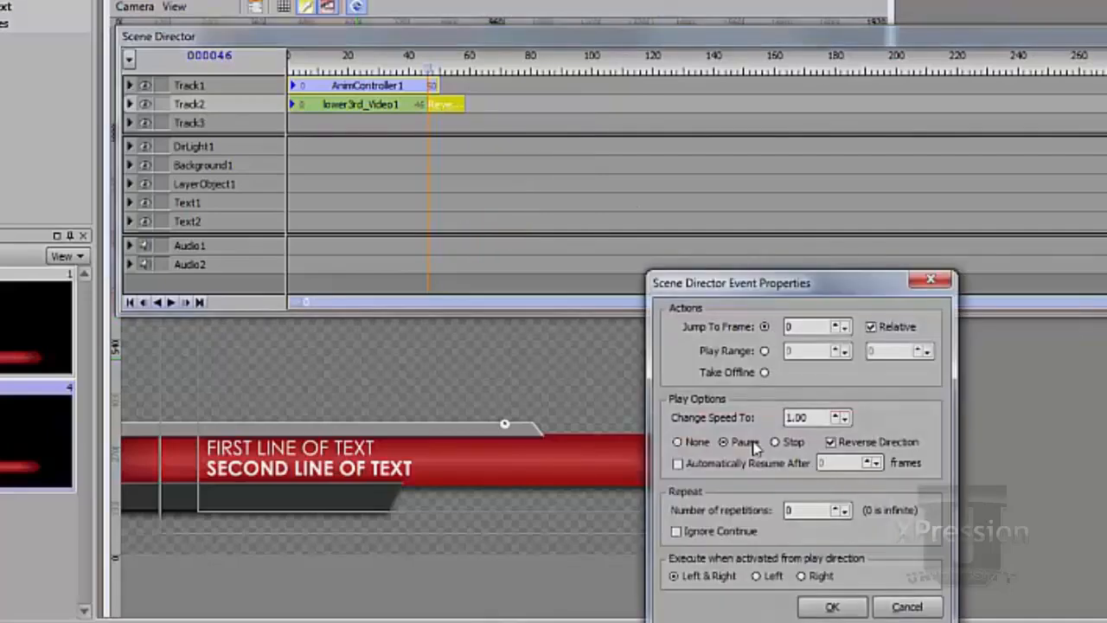
{"action": "left_click", "coordinate": [831, 607]}
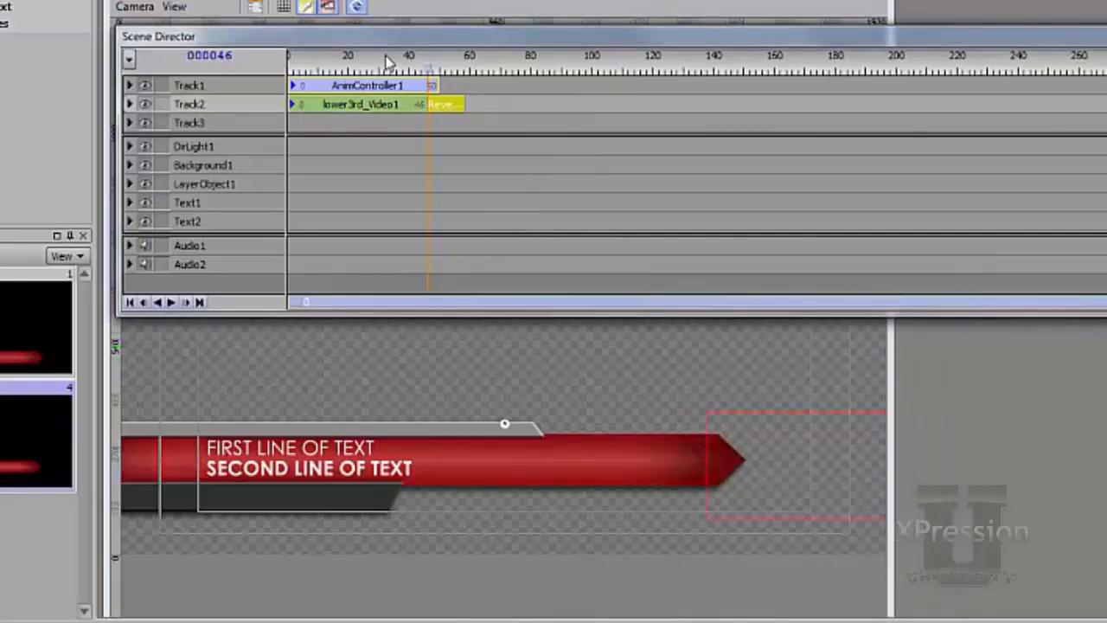
{"action": "left_click_drag", "start_coordinate": [389, 63], "coordinate": [223, 64]}
{"action": "key", "text": "space"}
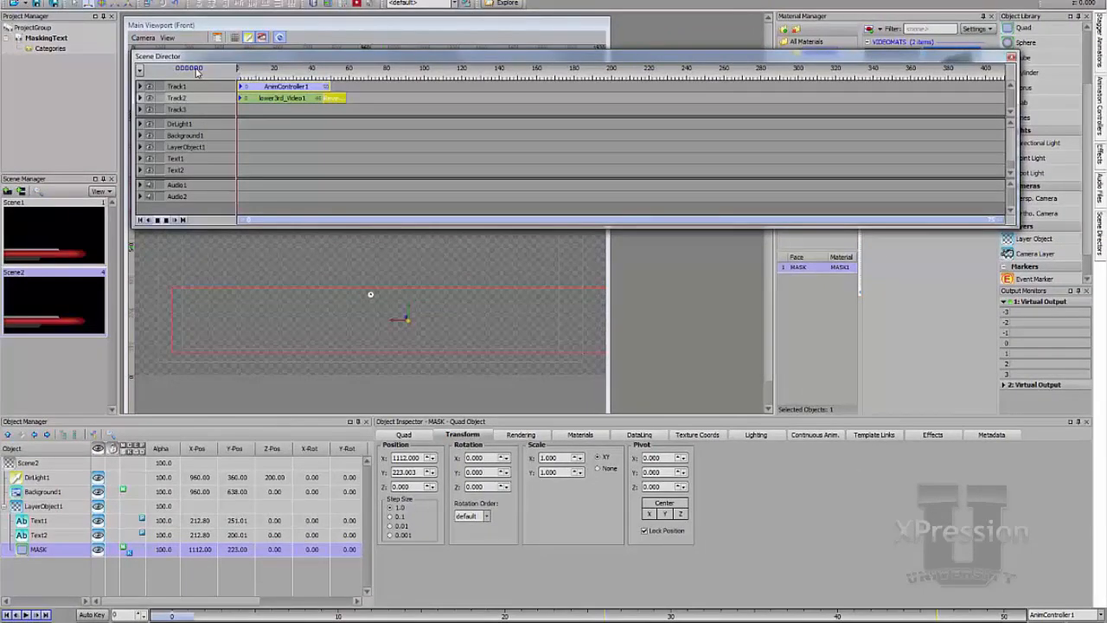
Step: Play the scene to check the masked text reveal and close the Scene Director
{"action": "key", "text": "space"}
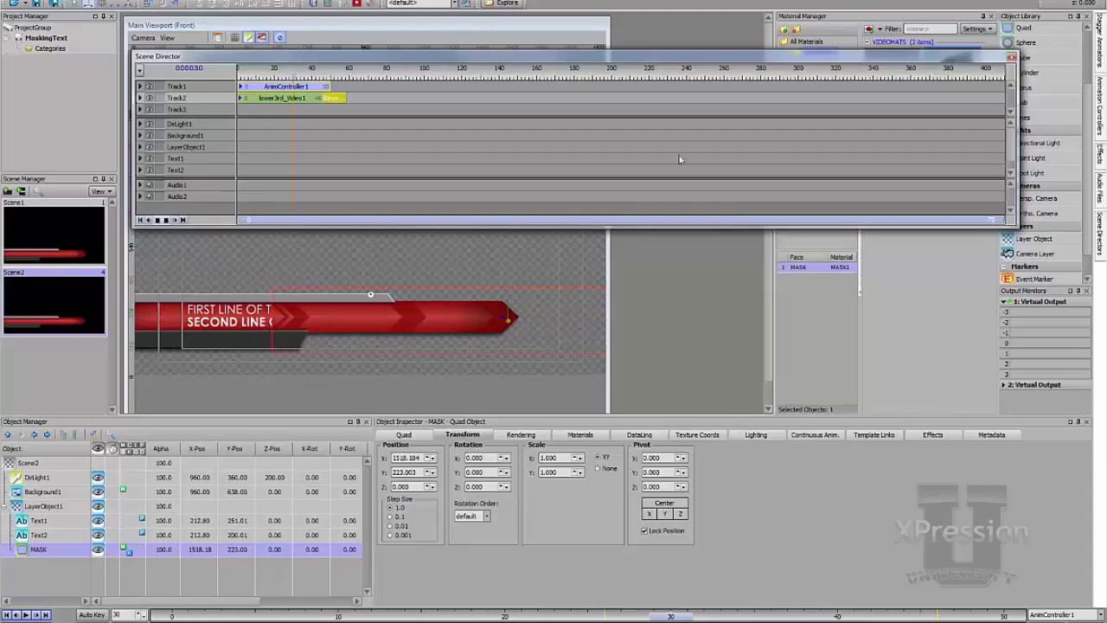
{"action": "left_click", "coordinate": [1010, 58]}
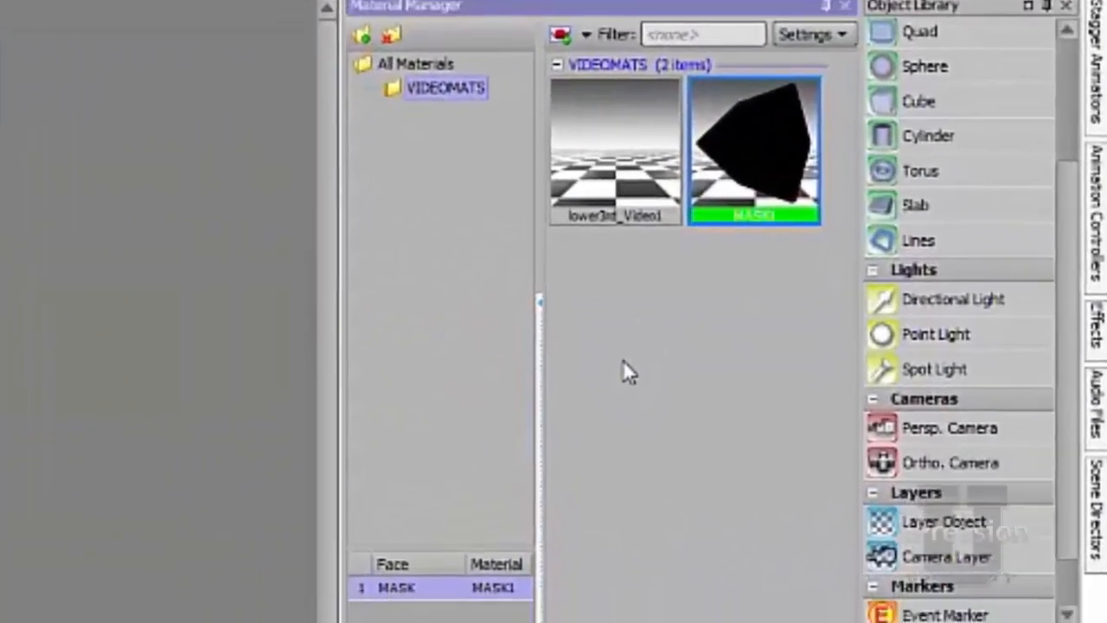
Step: Create a new material in VIDEOMATS and set its blending mode to Alpha Mask
{"action": "right_click", "coordinate": [618, 394]}
{"action": "mouse_move", "coordinate": [793, 250]}
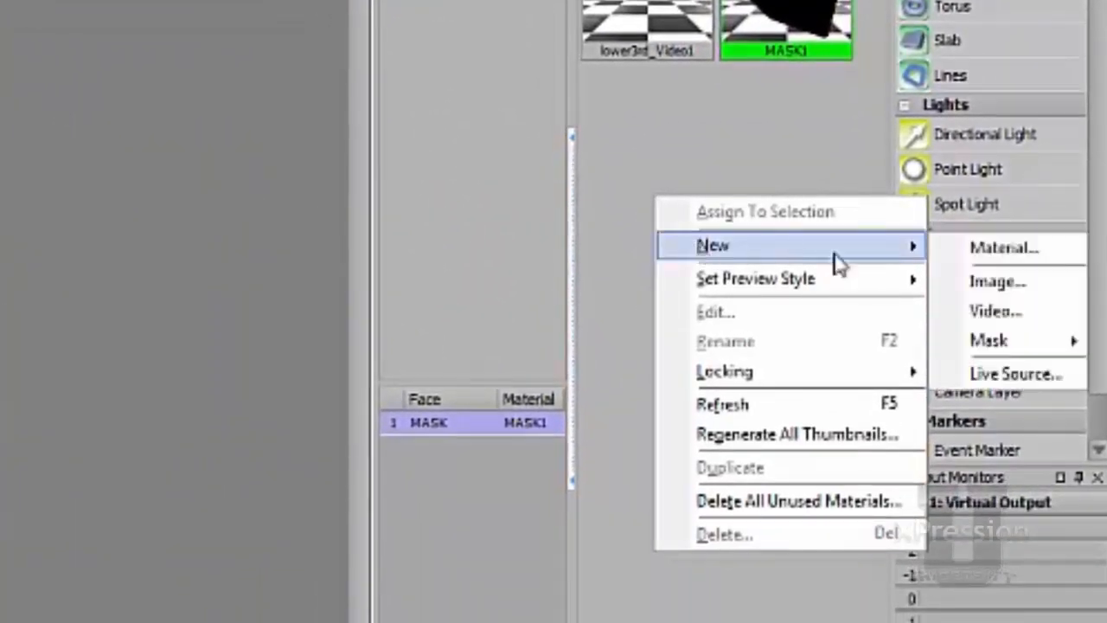
{"action": "left_click", "coordinate": [972, 251]}
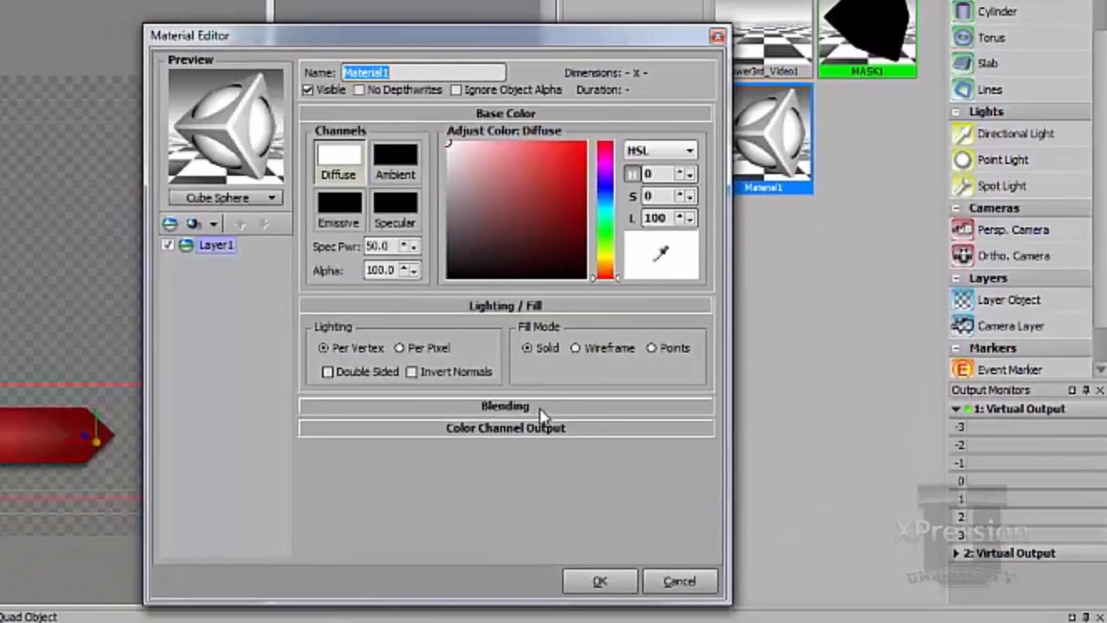
{"action": "left_click", "coordinate": [540, 407]}
{"action": "left_click", "coordinate": [518, 435]}
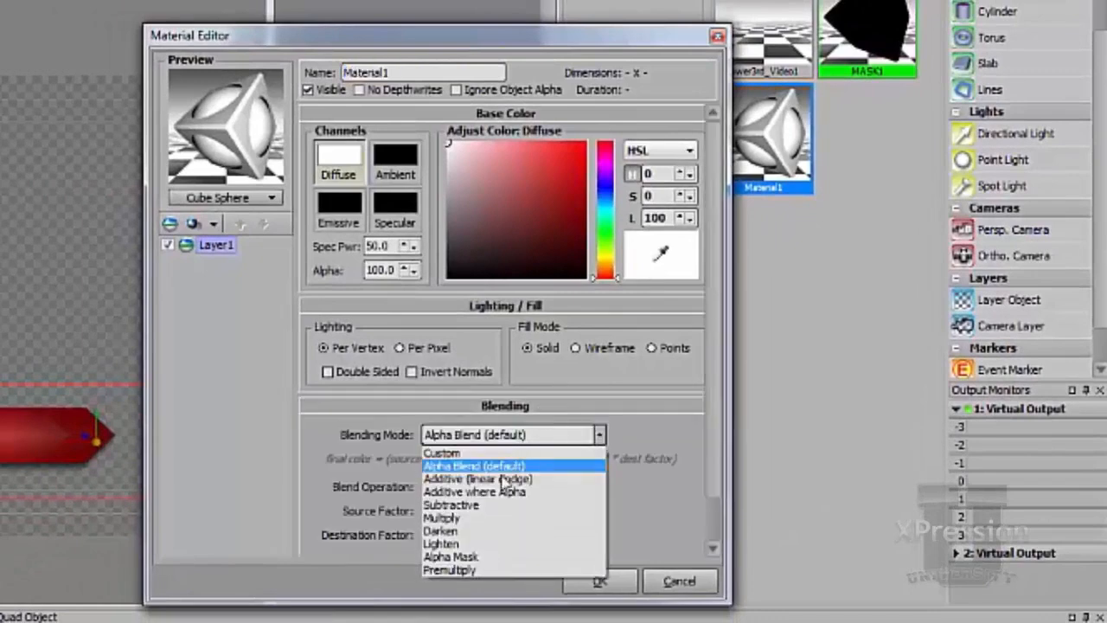
{"action": "left_click", "coordinate": [487, 557]}
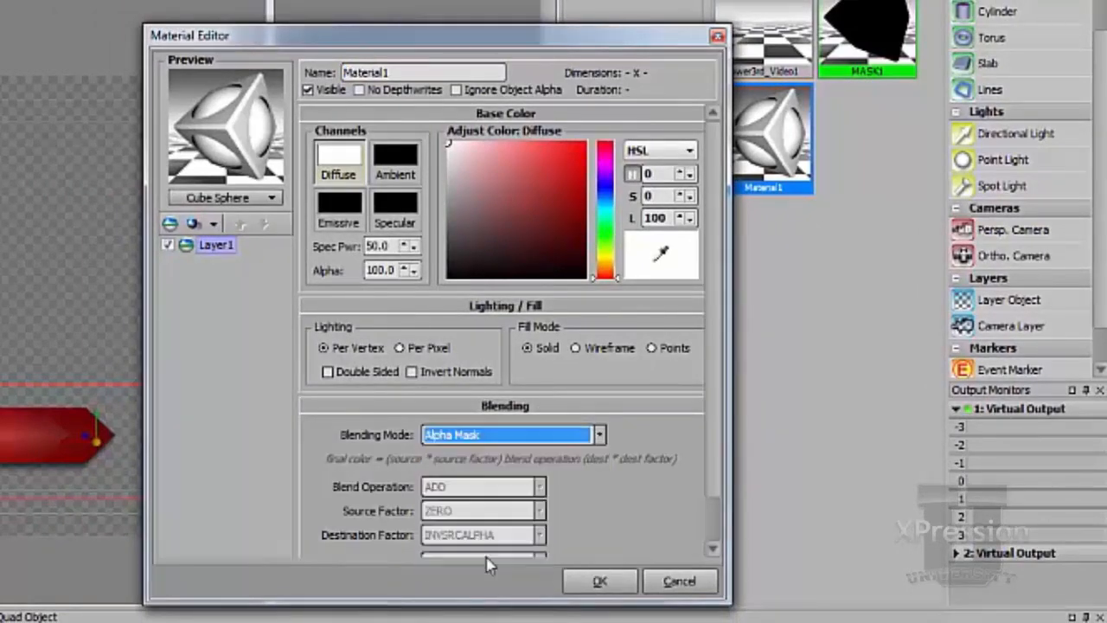
Step: Add a Gradient shader to the new material's Layer1
{"action": "right_click", "coordinate": [217, 248]}
{"action": "mouse_move", "coordinate": [252, 270]}
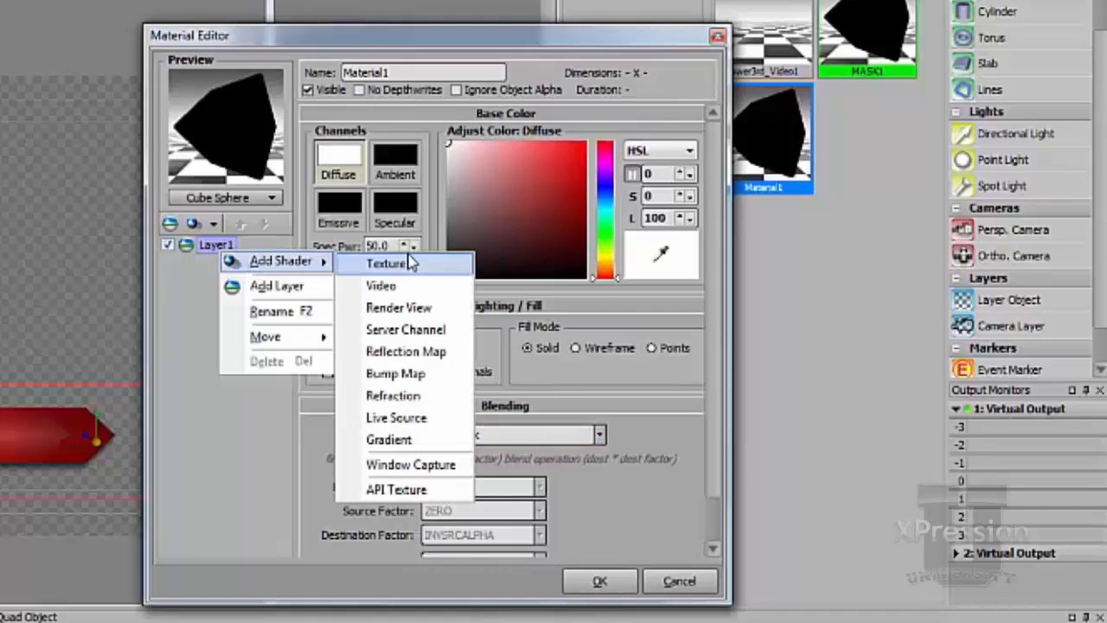
{"action": "left_click", "coordinate": [413, 443]}
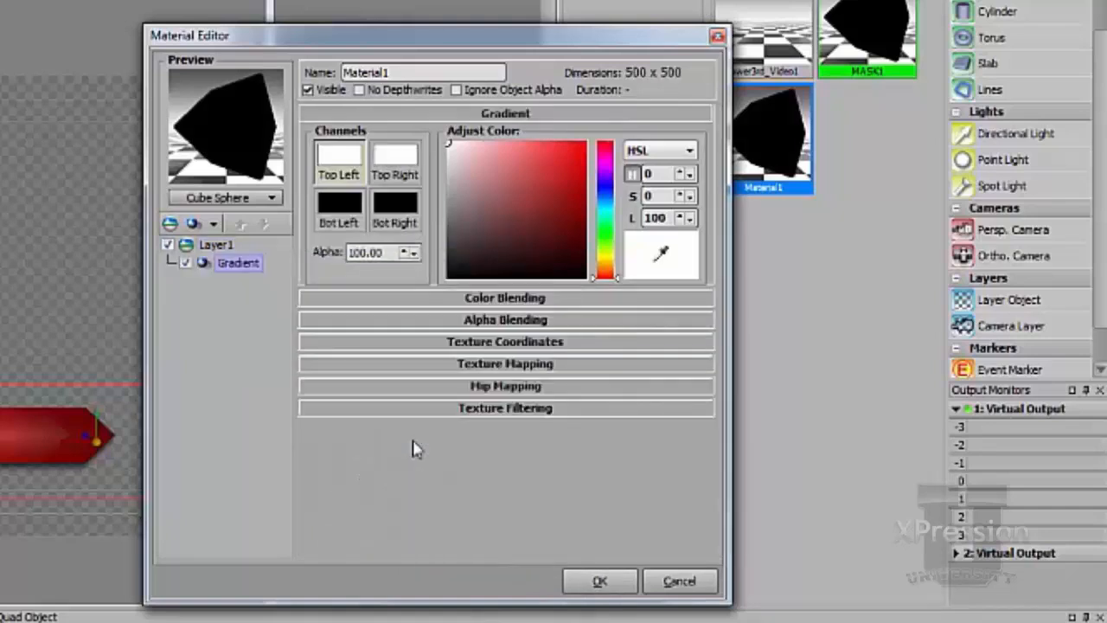
Step: Set the alpha of the gradient's Top Left and Bot Left channels to 0 and accept the material
{"action": "left_click", "coordinate": [335, 173]}
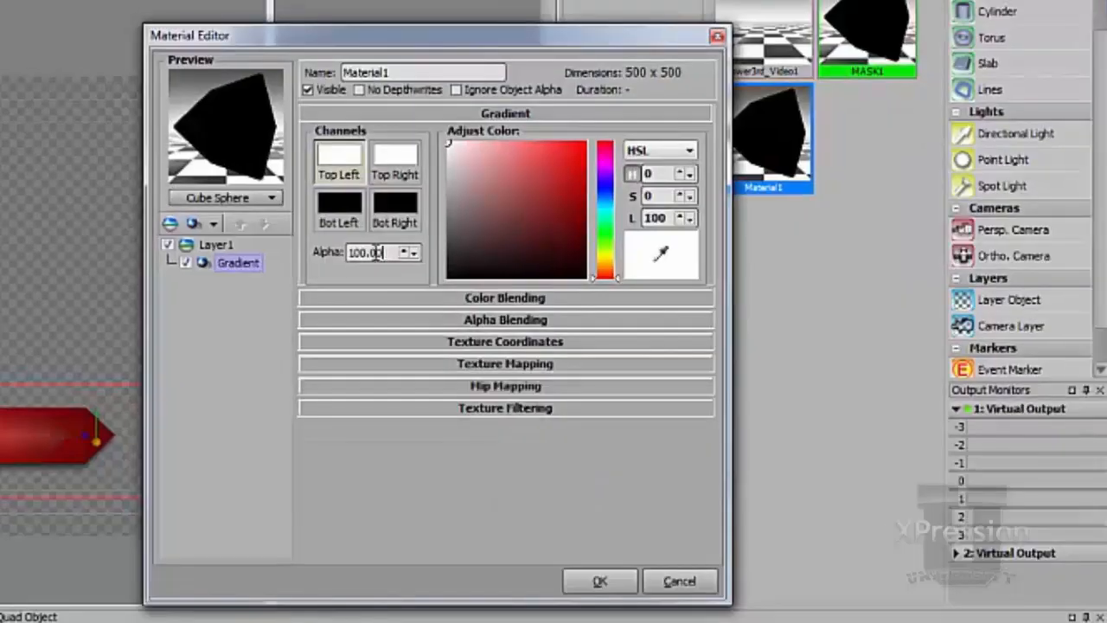
{"action": "left_click_drag", "start_coordinate": [386, 252], "coordinate": [278, 258]}
{"action": "type", "text": "0"}
{"action": "left_click", "coordinate": [336, 216]}
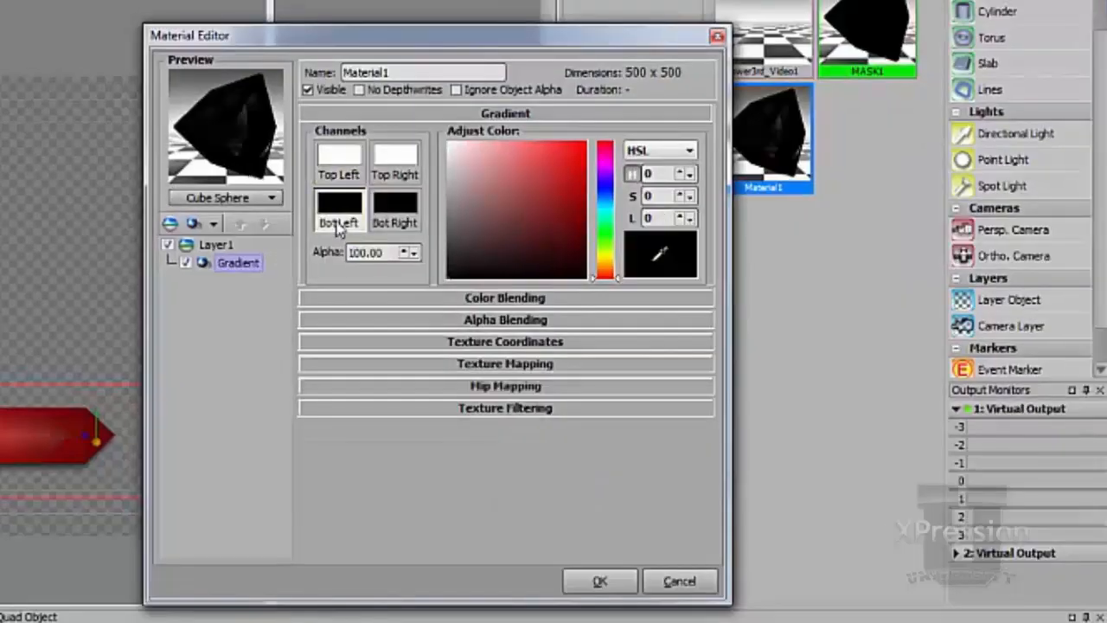
{"action": "left_click_drag", "start_coordinate": [382, 251], "coordinate": [317, 252]}
{"action": "type", "text": "0"}
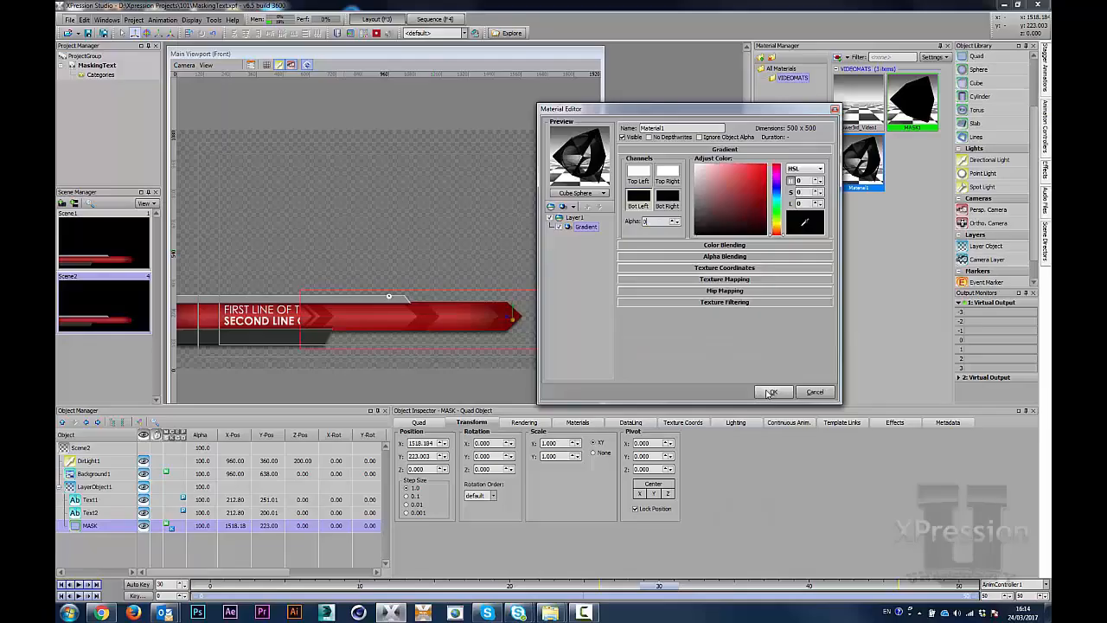
{"action": "left_click", "coordinate": [597, 581]}
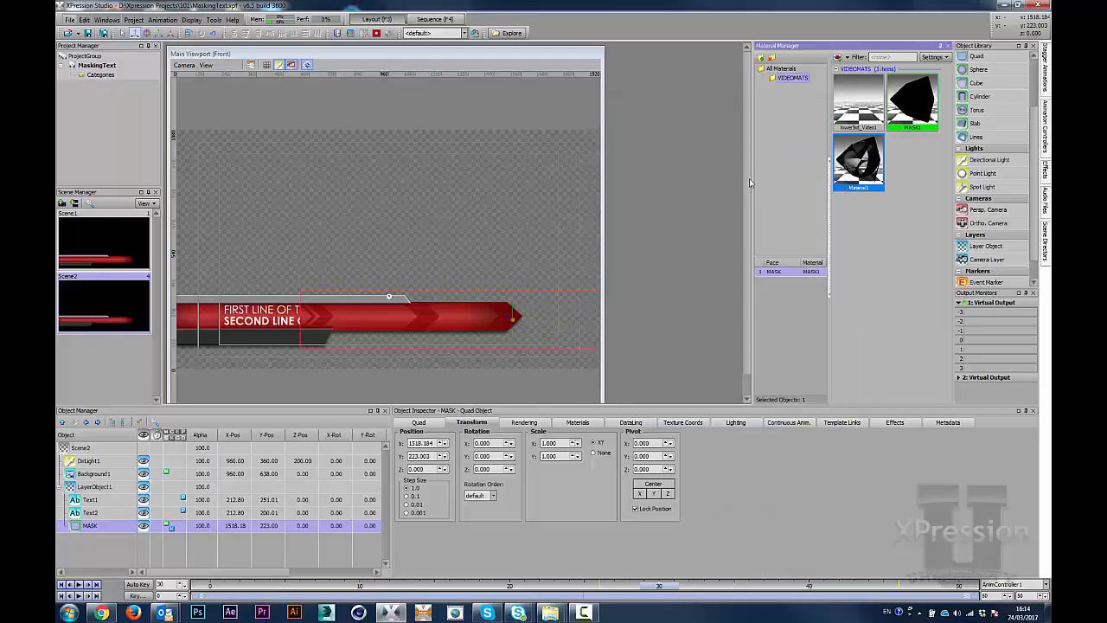
Step: Add a quad, assign it the gradient material, and place it over the text's cut-off end at about X 318, Y 258
{"action": "double_click", "coordinate": [978, 58]}
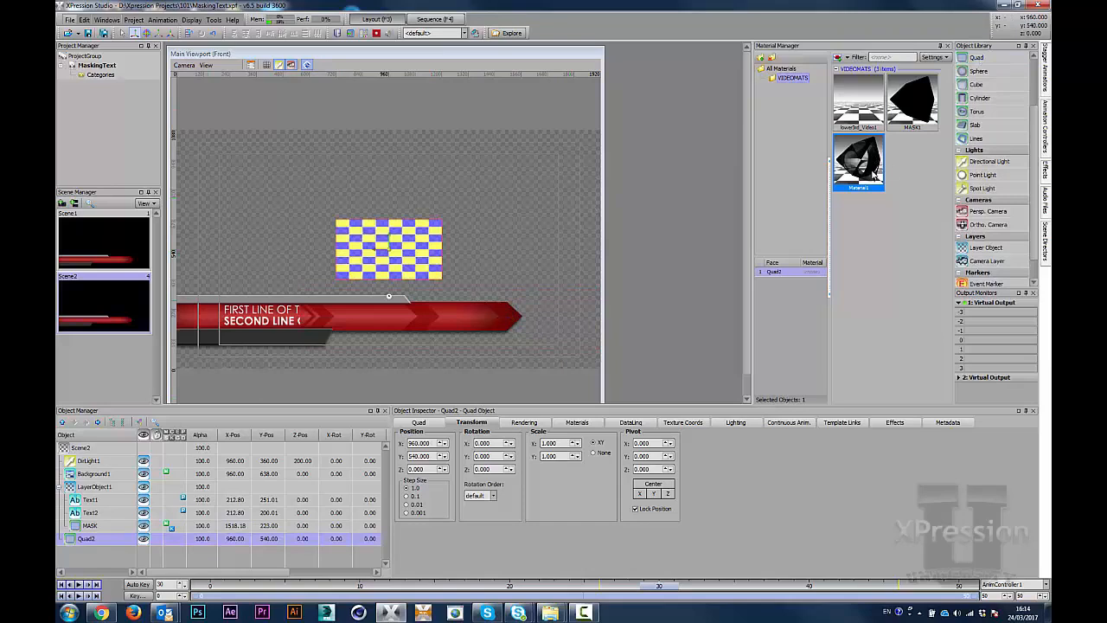
{"action": "left_click_drag", "start_coordinate": [857, 163], "coordinate": [390, 249]}
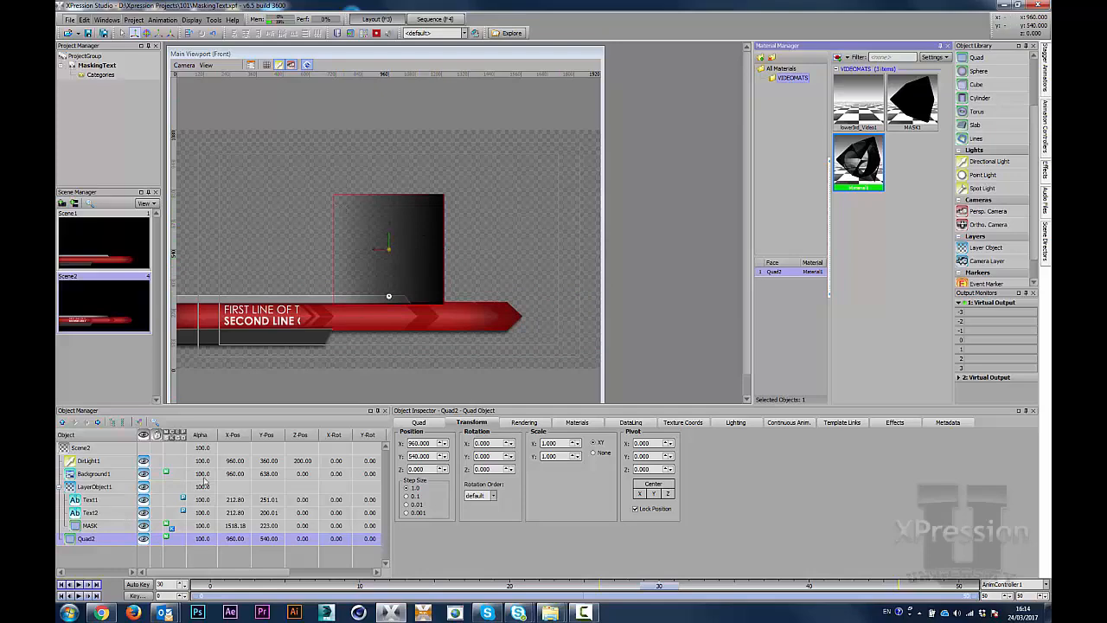
{"action": "left_click_drag", "start_coordinate": [435, 246], "coordinate": [295, 309]}
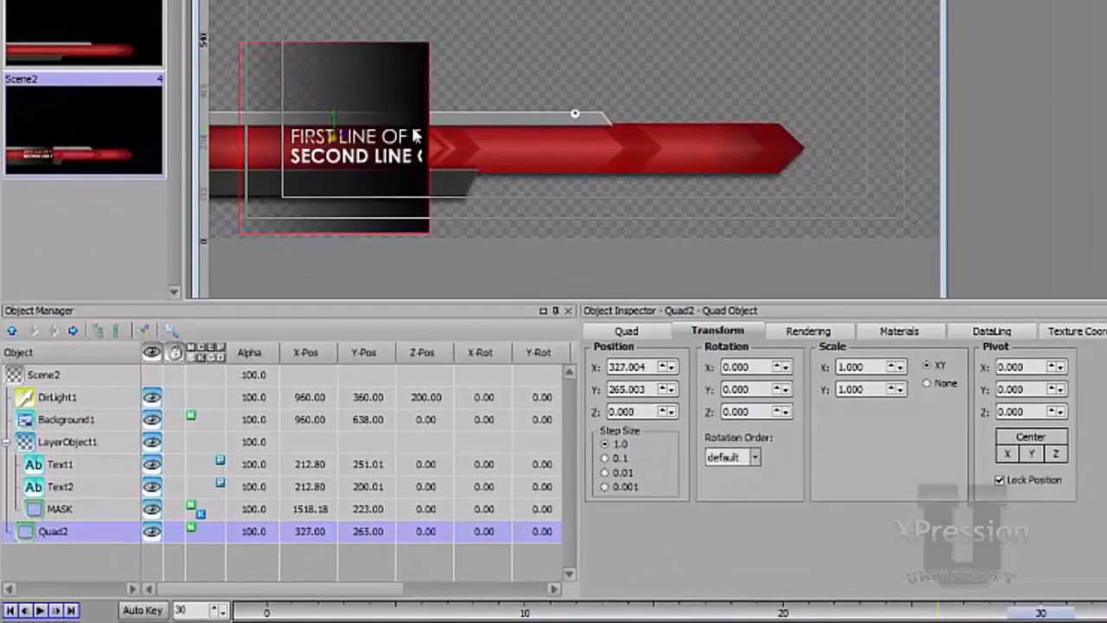
{"action": "left_click_drag", "start_coordinate": [416, 136], "coordinate": [413, 136]}
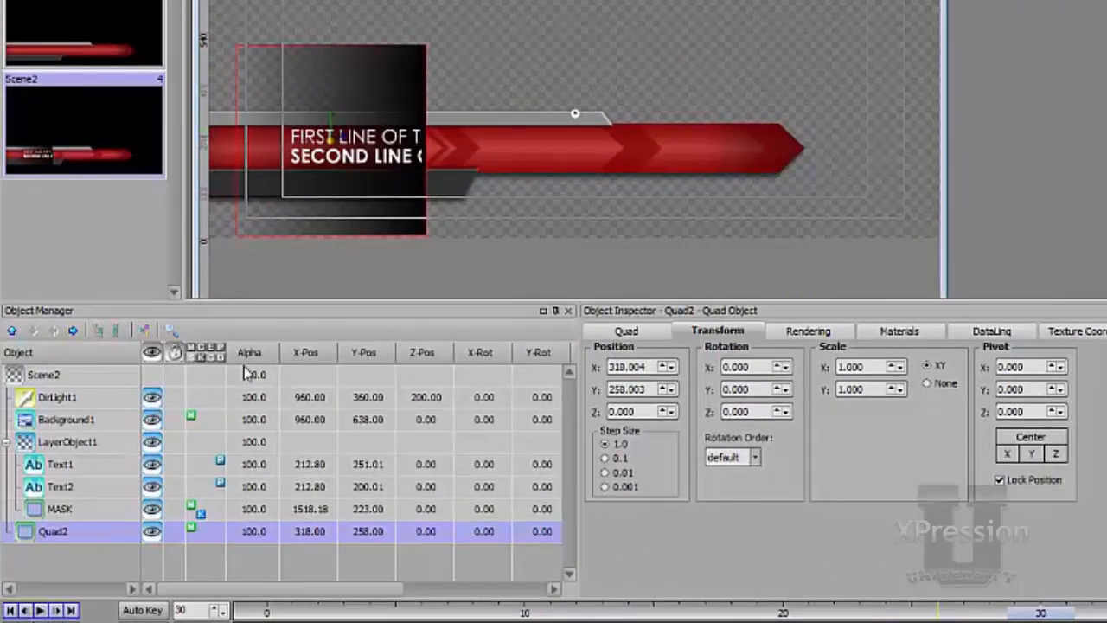
Step: Rename the new quad FEATHERMASK and make it a child of MASK
{"action": "right_click", "coordinate": [58, 535]}
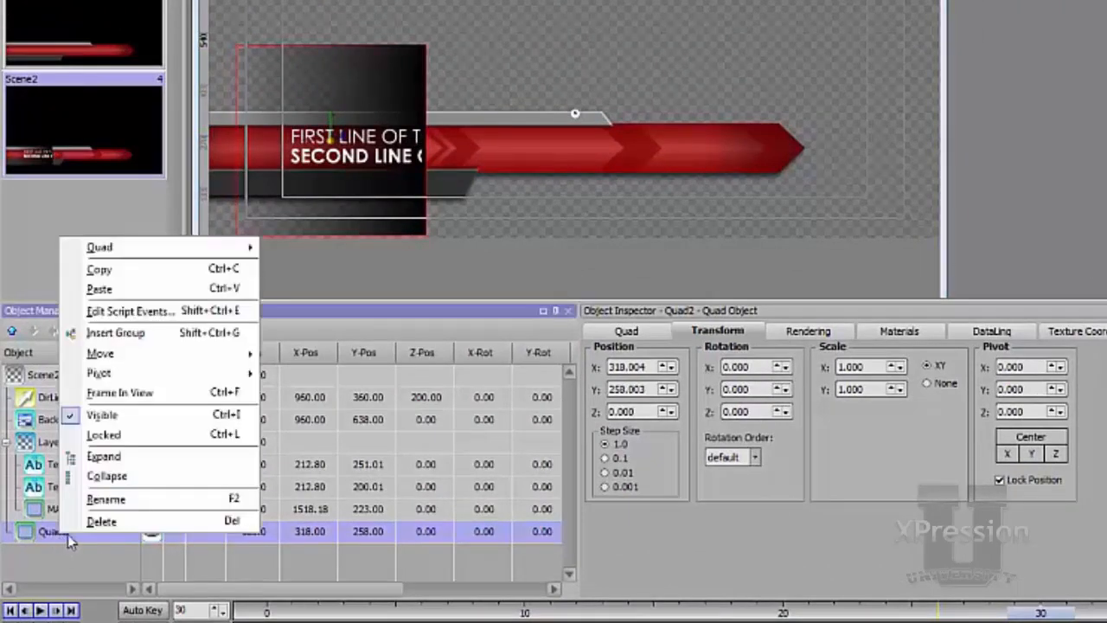
{"action": "left_click", "coordinate": [106, 498]}
{"action": "type", "text": "feather"}
{"action": "key", "text": "BackSpace"}
{"action": "key", "text": "BackSpace"}
{"action": "key", "text": "BackSpace"}
{"action": "key", "text": "BackSpace"}
{"action": "key", "text": "BackSpace"}
{"action": "key", "text": "BackSpace"}
{"action": "type", "text": "FEATHERMASK"}
{"action": "key", "text": "Return"}
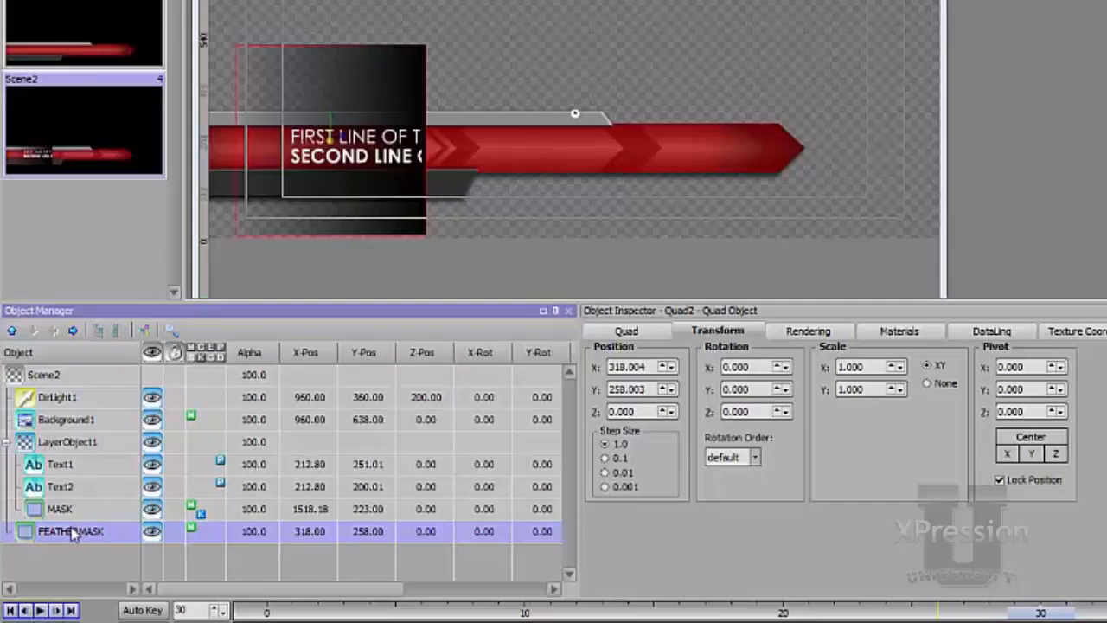
{"action": "left_click_drag", "start_coordinate": [76, 535], "coordinate": [75, 517]}
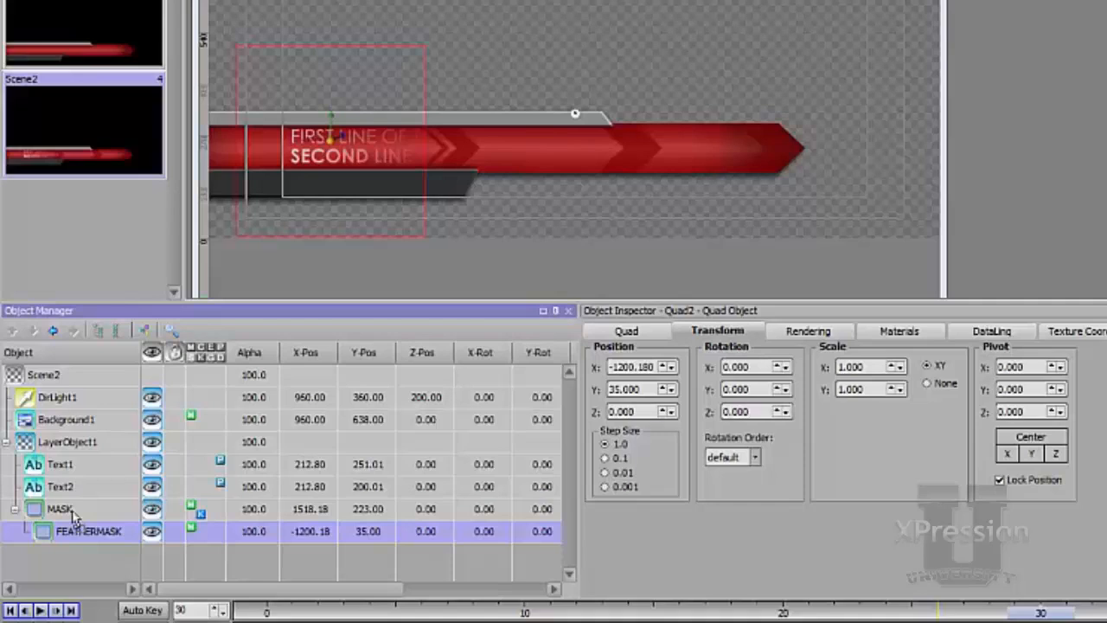
Step: Set FEATHERMASK's width to 250 and shift its X position to -1076.180 so it meets MASK's leading edge
{"action": "left_click", "coordinate": [647, 333]}
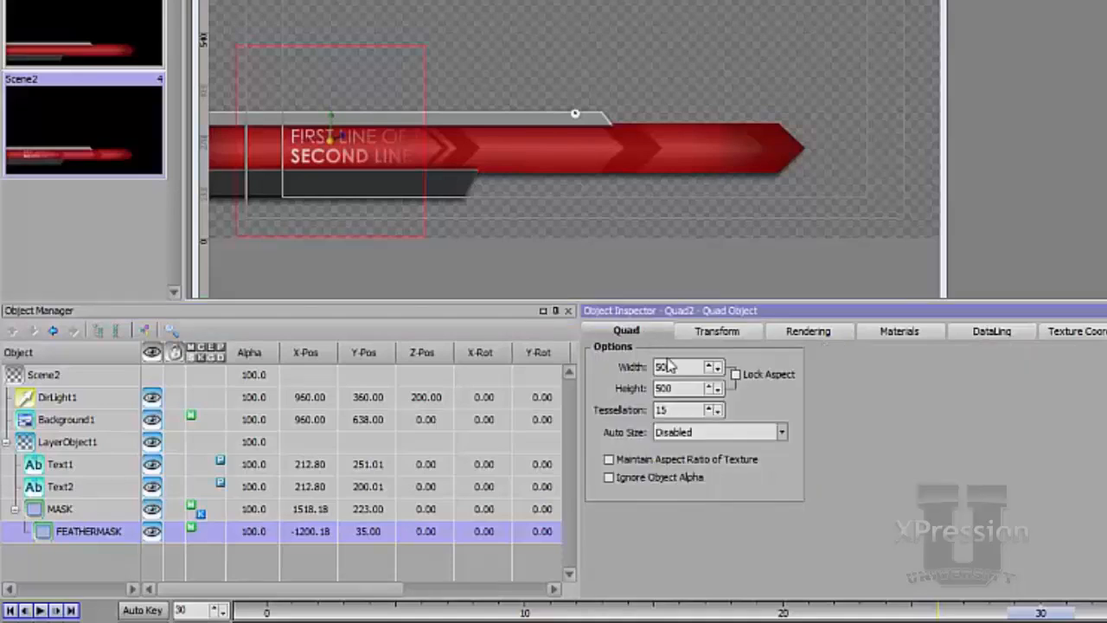
{"action": "left_click_drag", "start_coordinate": [690, 366], "coordinate": [609, 366]}
{"action": "type", "text": "250"}
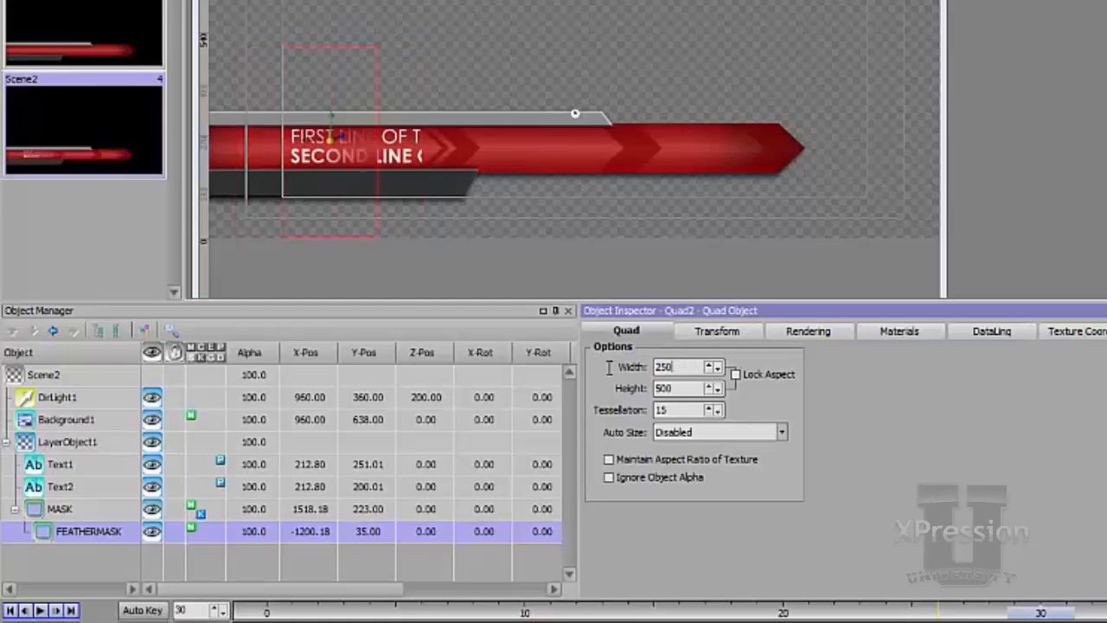
{"action": "left_click", "coordinate": [701, 337]}
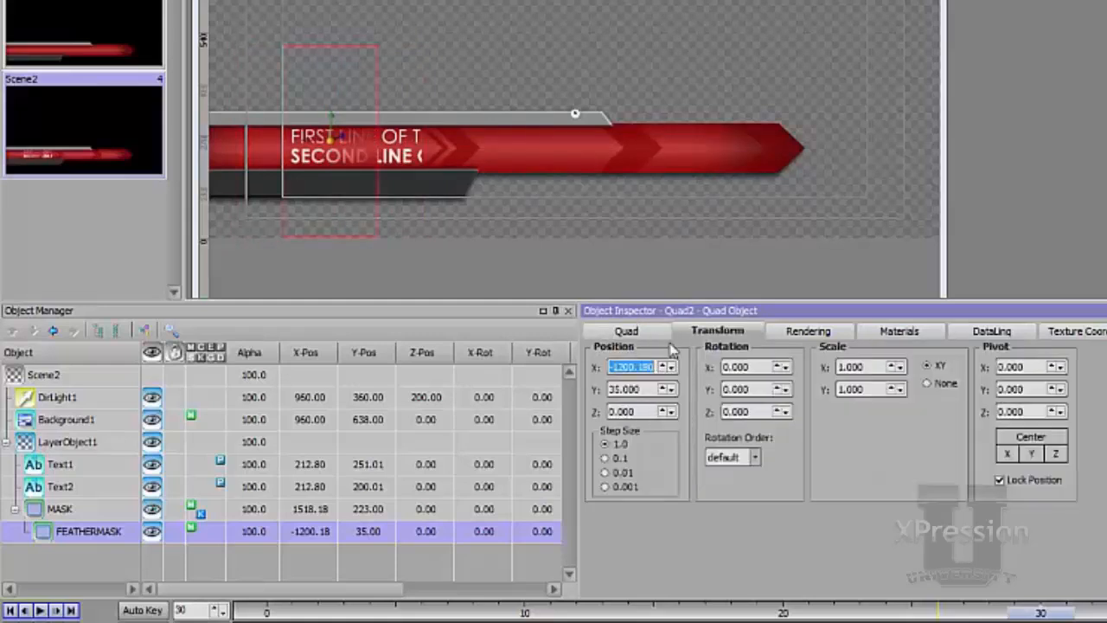
{"action": "left_click_drag", "start_coordinate": [626, 366], "coordinate": [624, 266]}
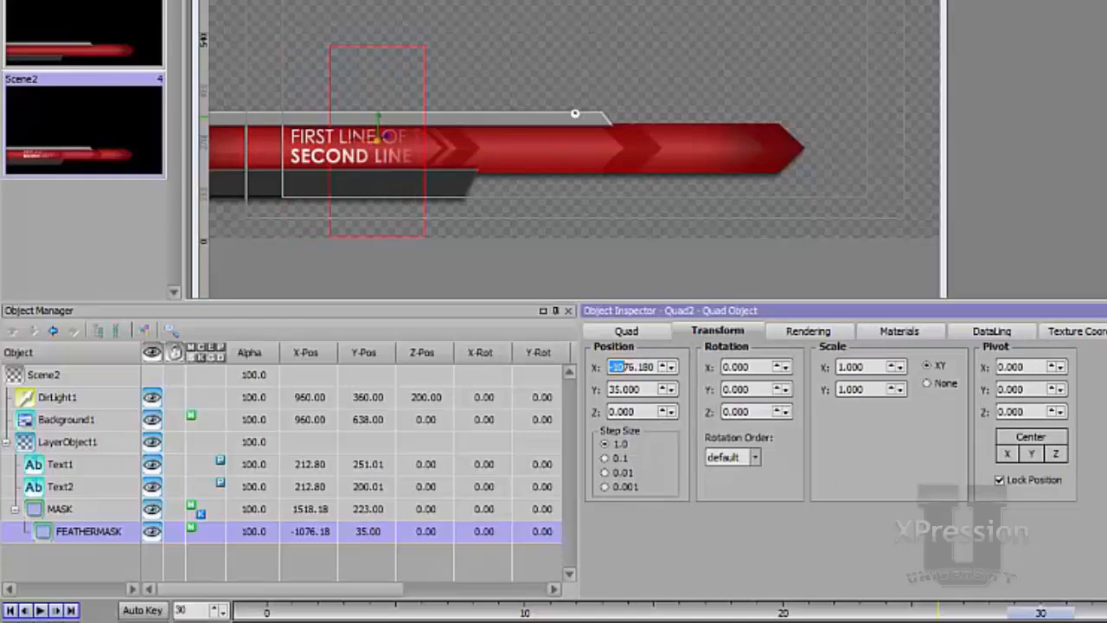
Step: Deselect FEATHERMASK and play the scene from frame 0 to check the feathered text reveal
{"action": "left_click", "coordinate": [624, 208]}
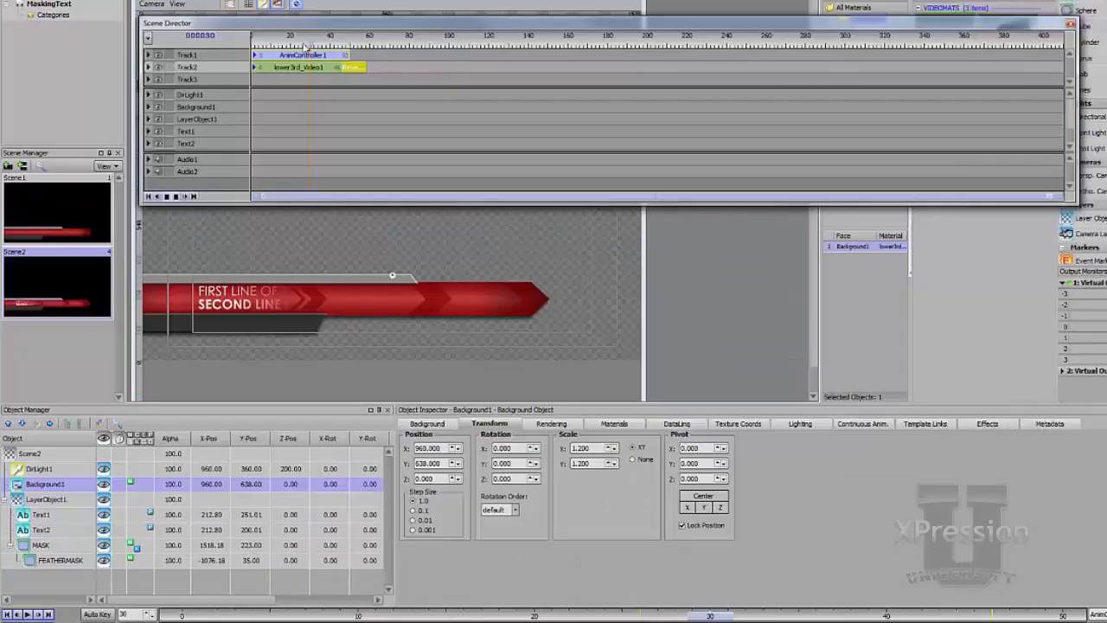
{"action": "left_click_drag", "start_coordinate": [307, 46], "coordinate": [220, 48]}
{"action": "key", "text": "space"}
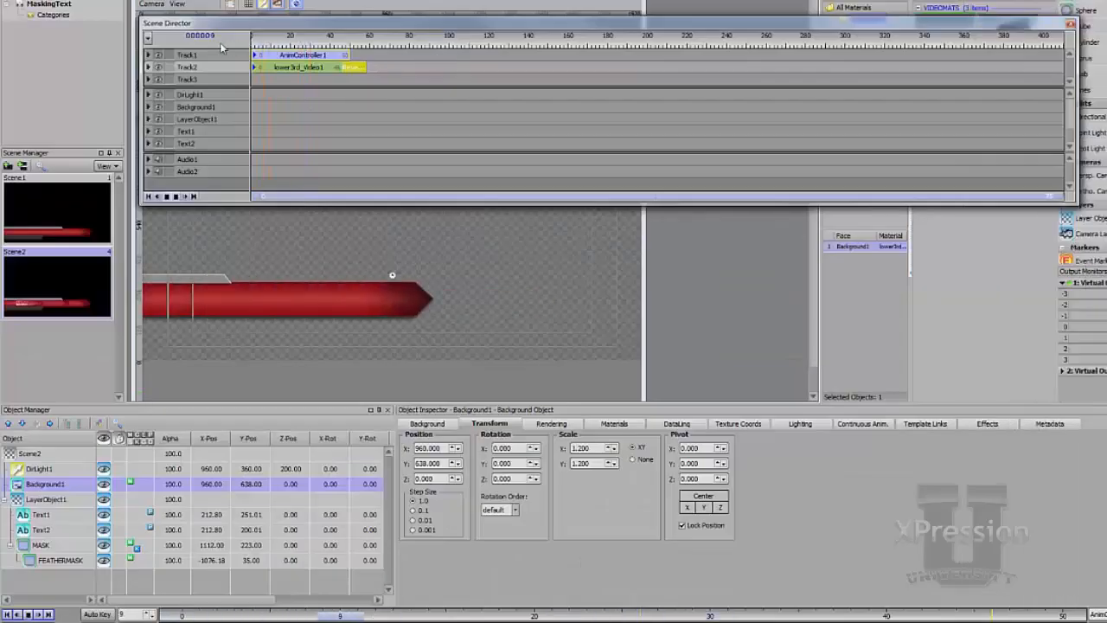